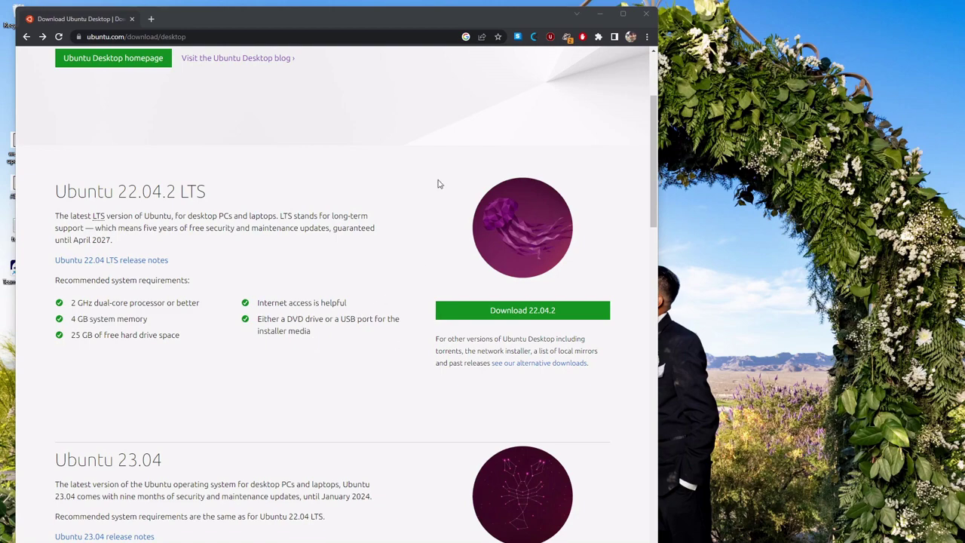
Review the Ubuntu Desktop download page, including the 22.04.2 LTS description, system requirements, the 23.04 release and the installation guides
mouse_move(359, 18)
mouse_down()
mouse_move(491, 19)
mouse_move(363, 19)
mouse_up()
scroll(224, 399, up, 3)
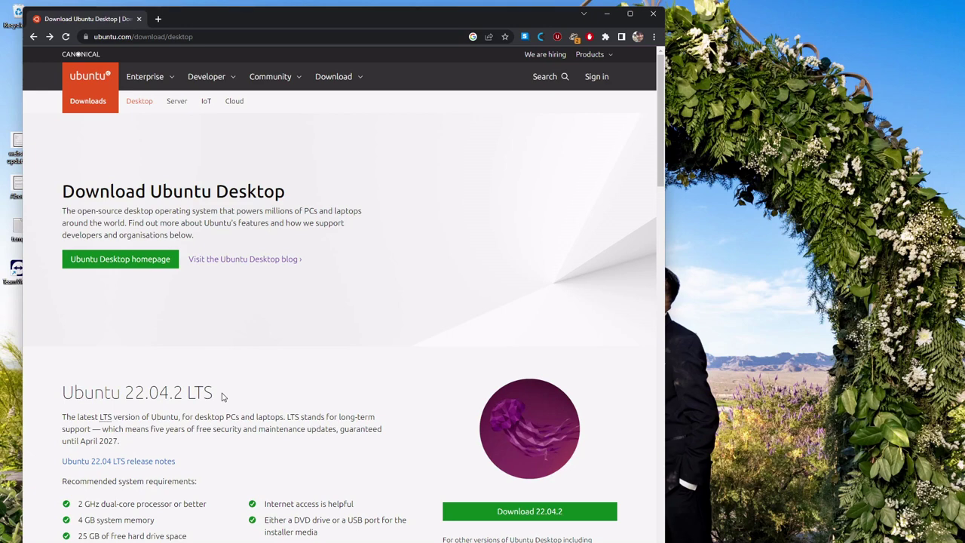
click(210, 37)
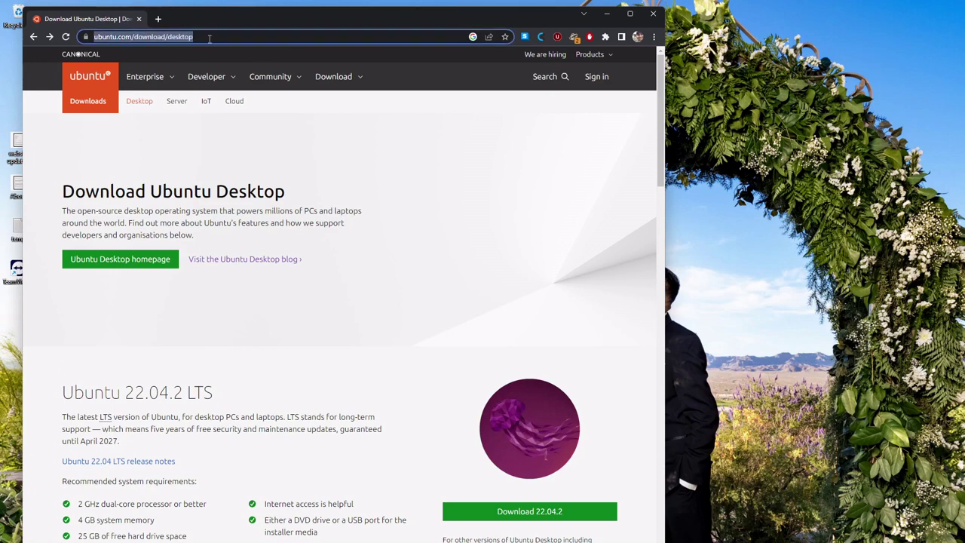
scroll(456, 437, down, 2)
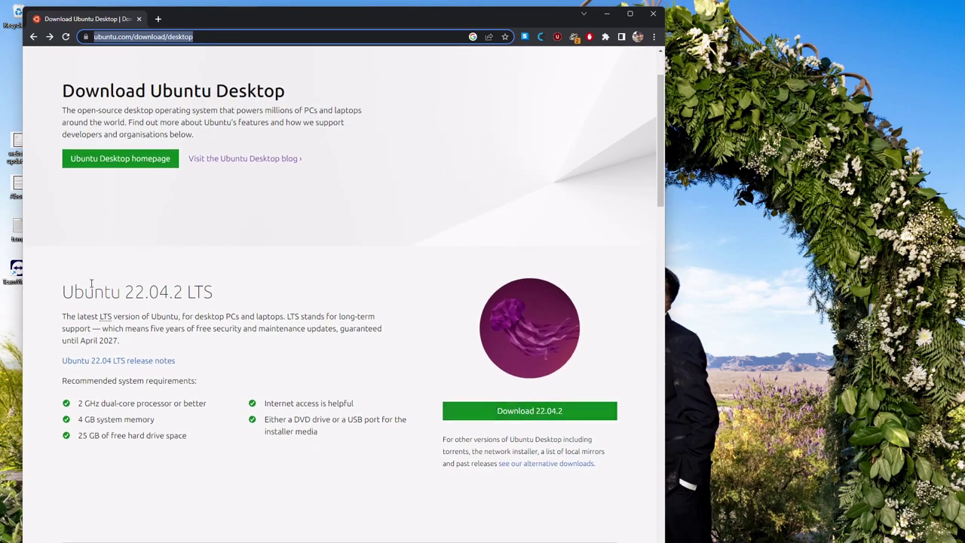
drag(92, 283, 486, 332)
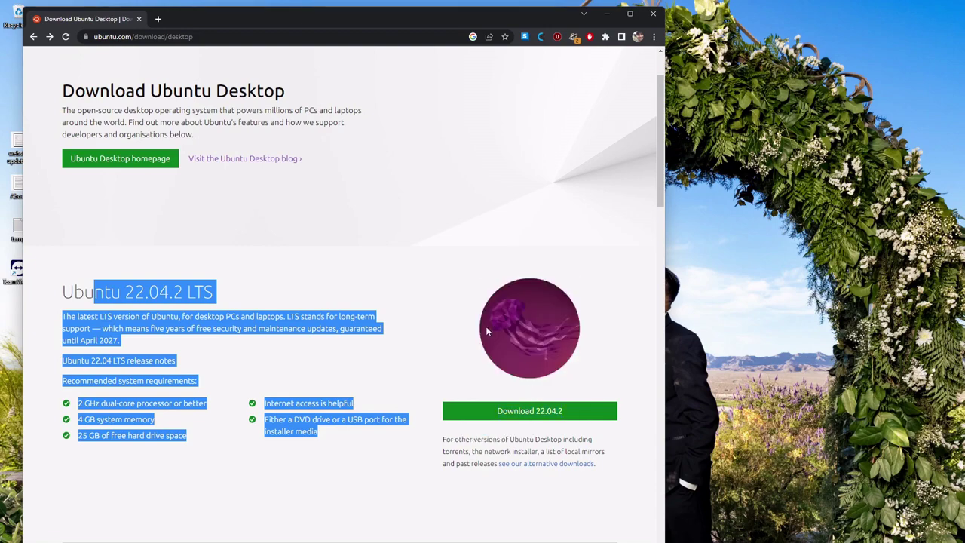
click(432, 327)
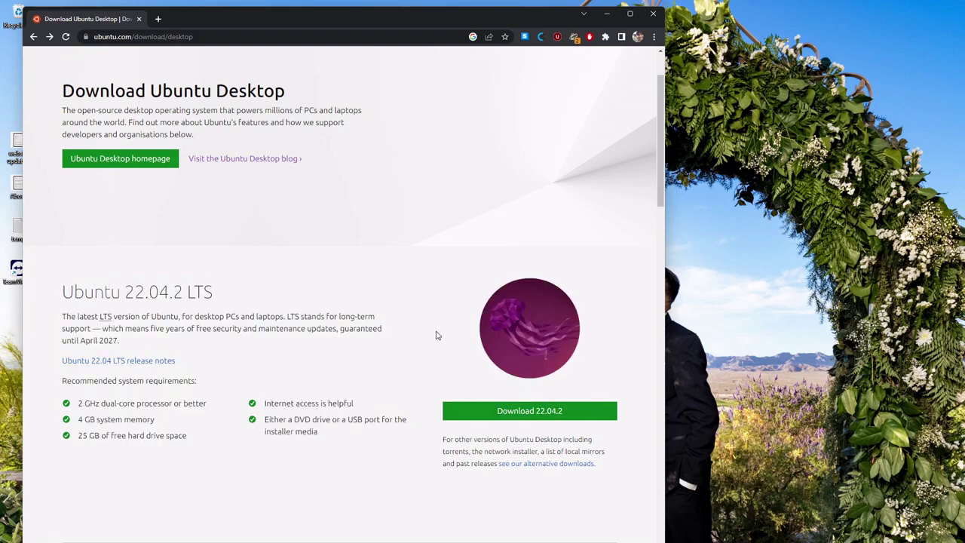
drag(94, 316, 316, 351)
scroll(334, 384, down, 4)
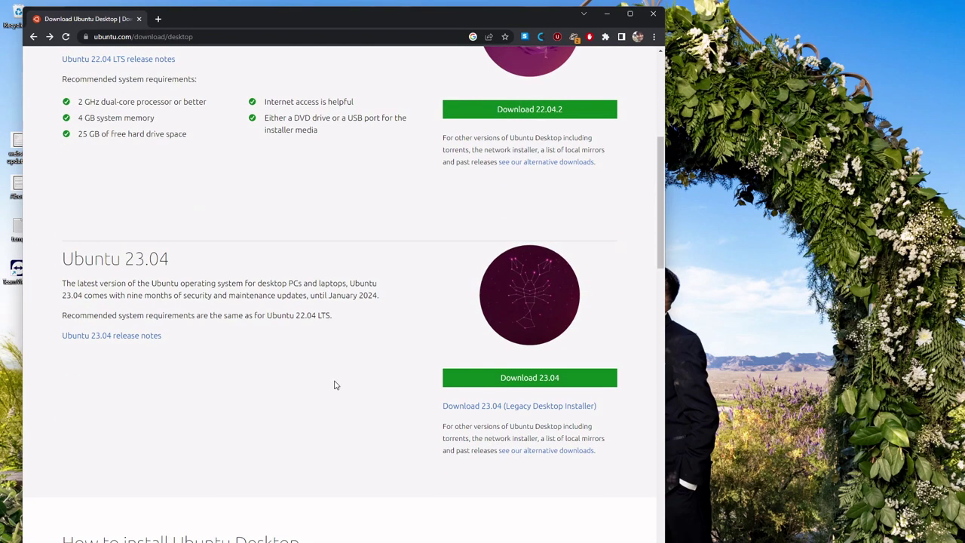
scroll(338, 398, up, 5)
scroll(296, 403, down, 10)
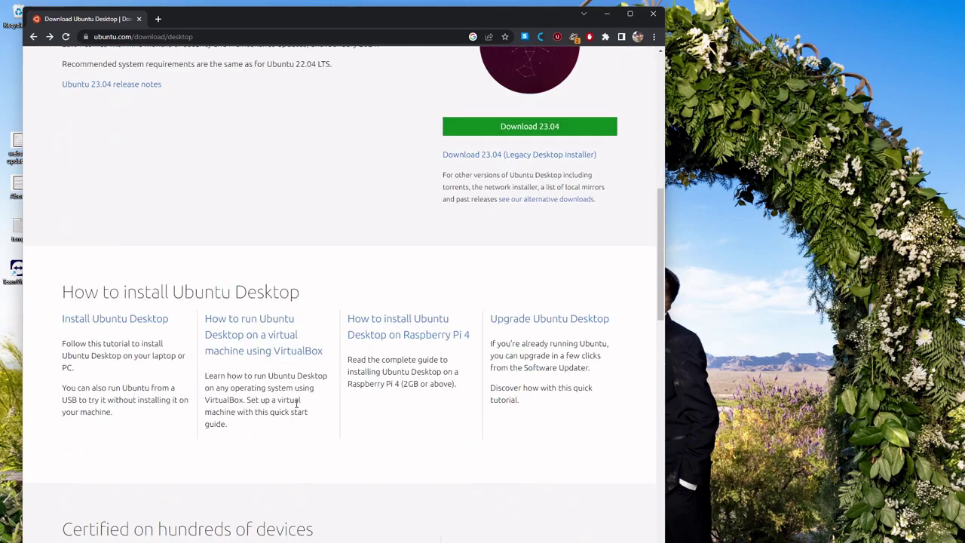
scroll(279, 405, up, 10)
scroll(252, 411, up, 1)
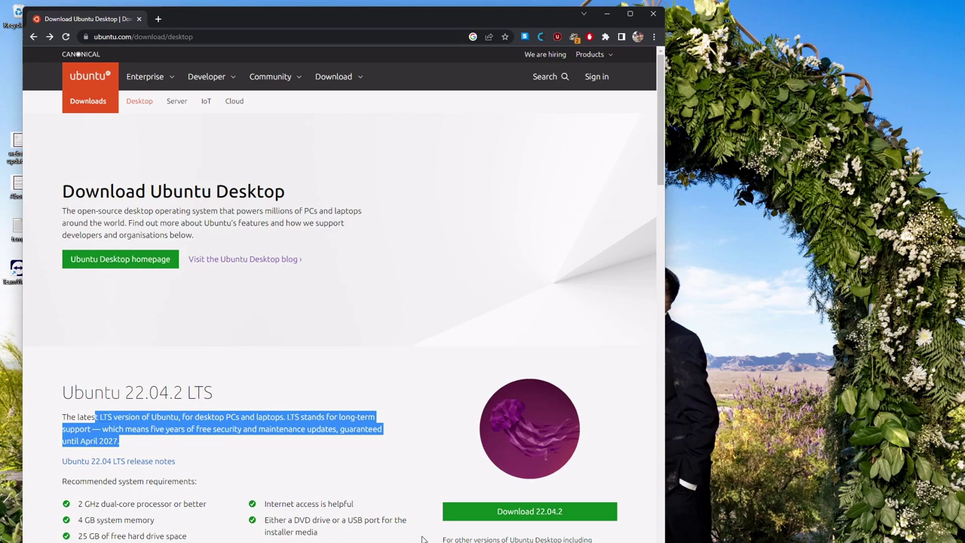
Launch Oracle VM VirtualBox and place its manager window beside the browser
key(super)
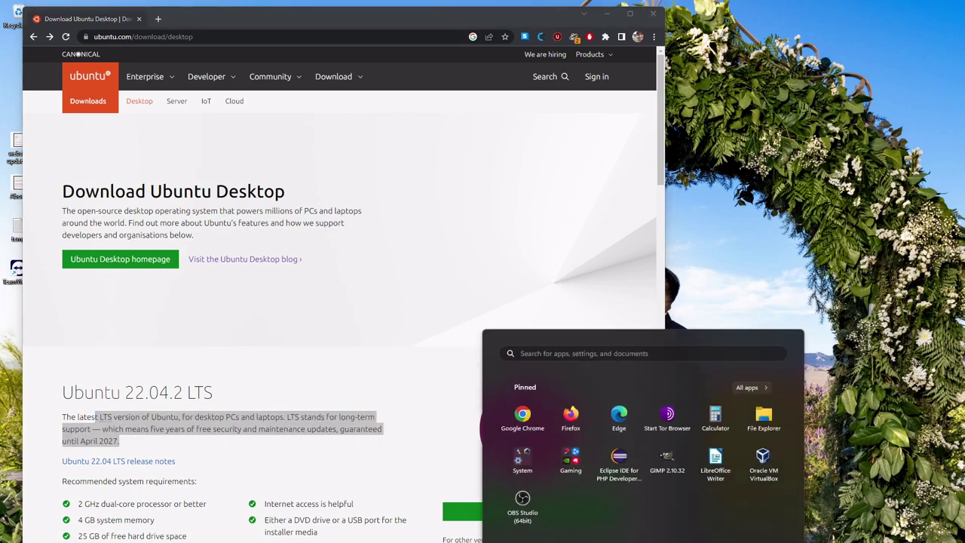
click(765, 465)
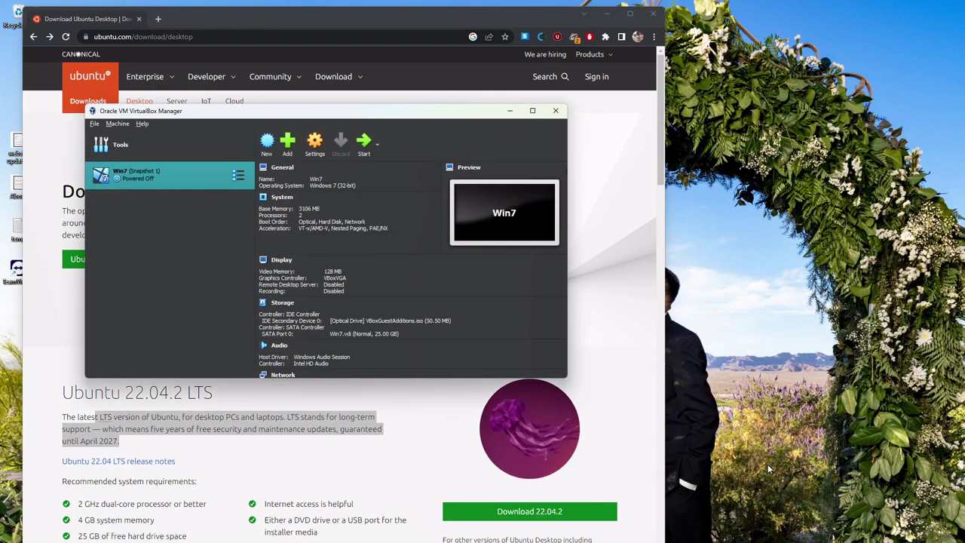
drag(375, 115, 961, 28)
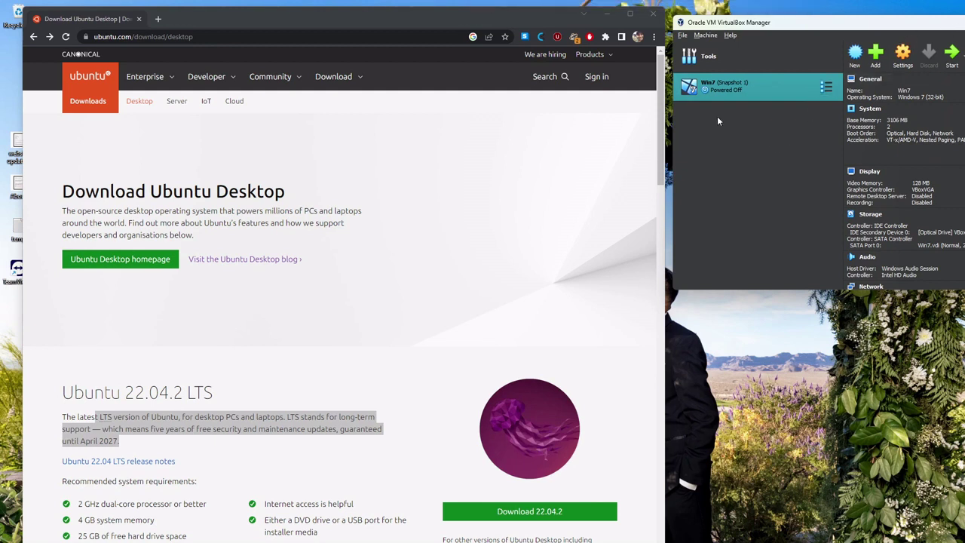
click(682, 36)
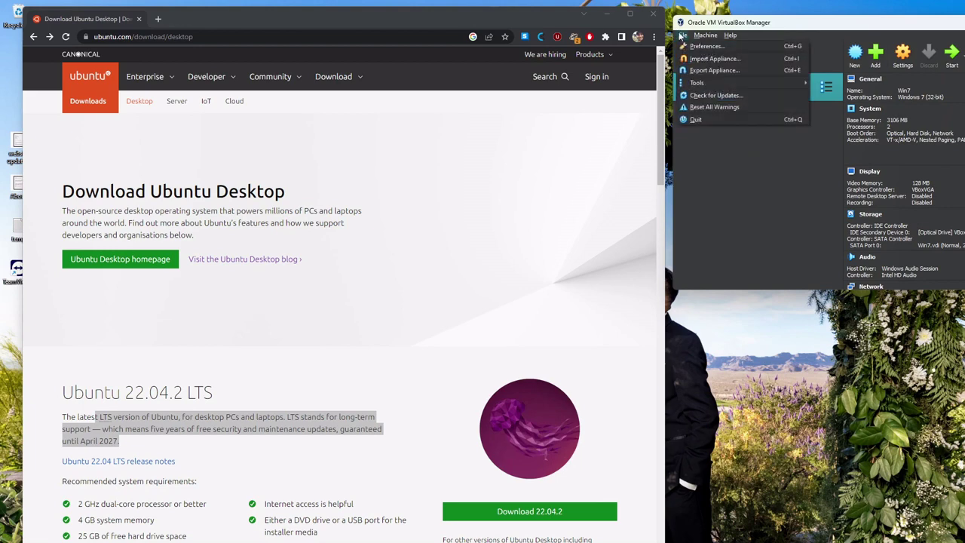
click(873, 55)
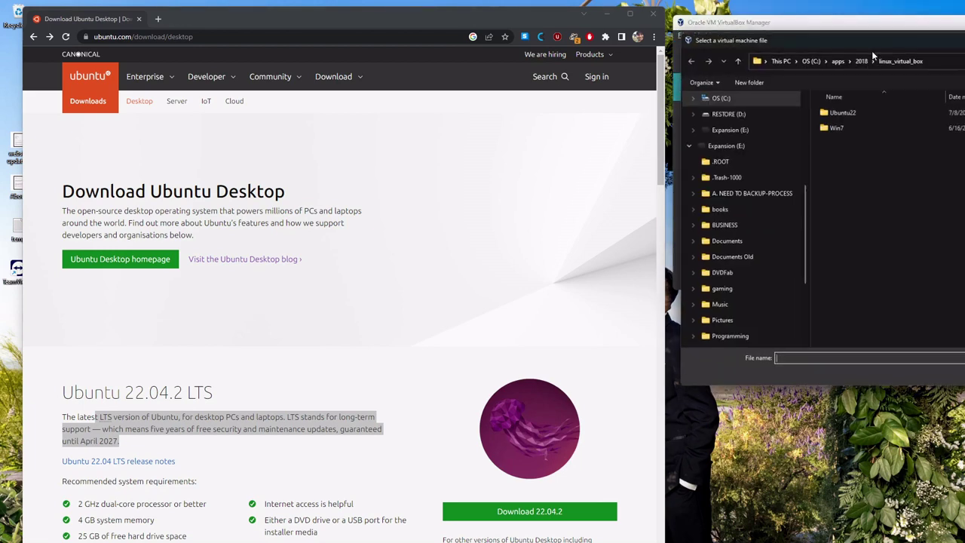
key(Escape)
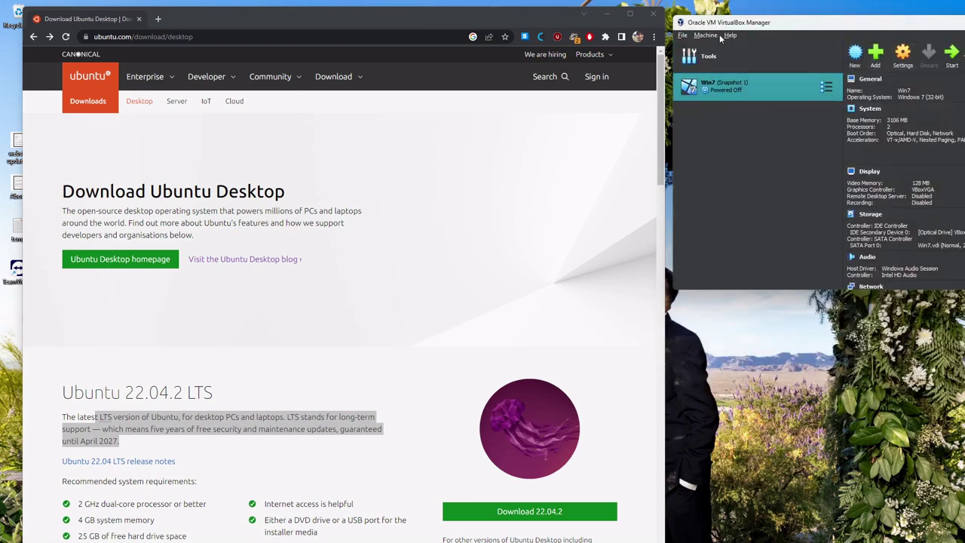
Start creating a new virtual machine and name it Ubuntu 22
click(702, 36)
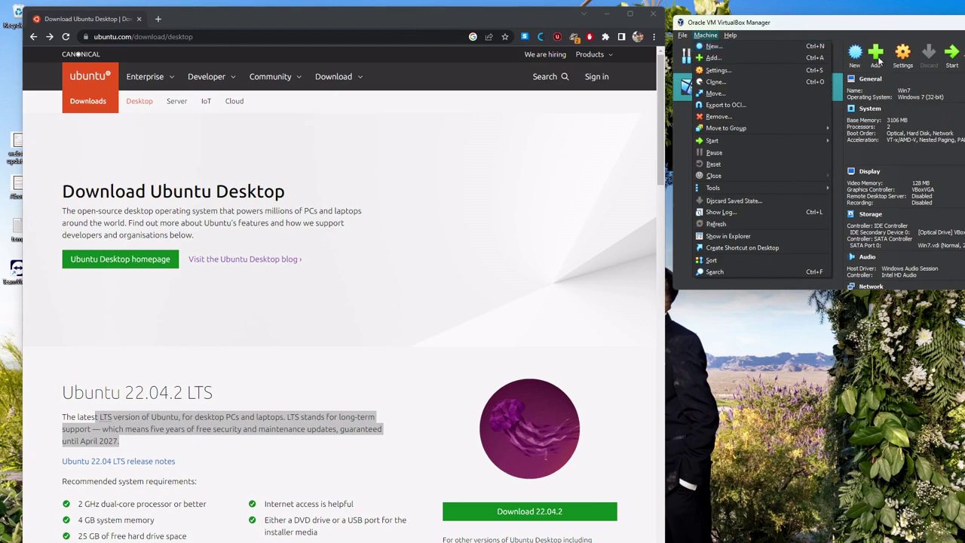
click(761, 50)
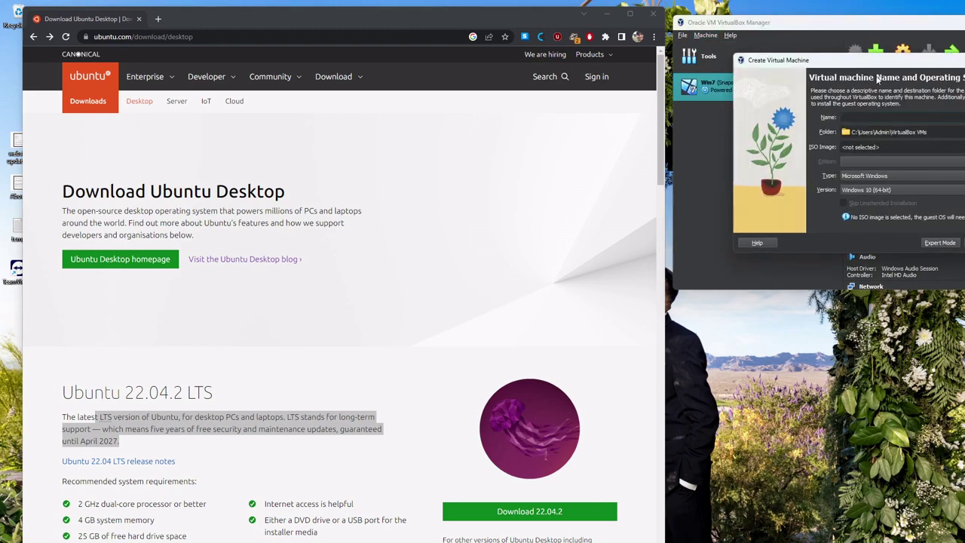
drag(810, 61, 623, 306)
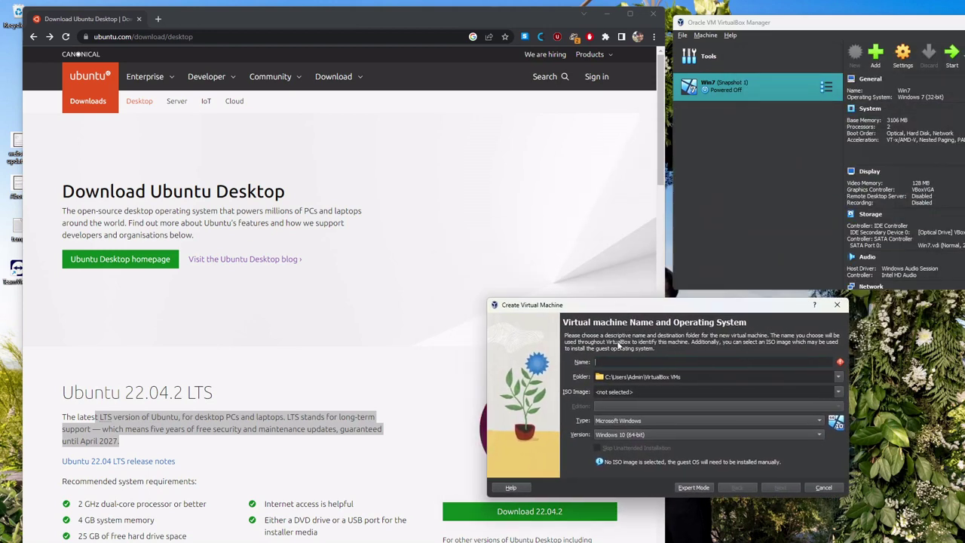
text(Ubunt)
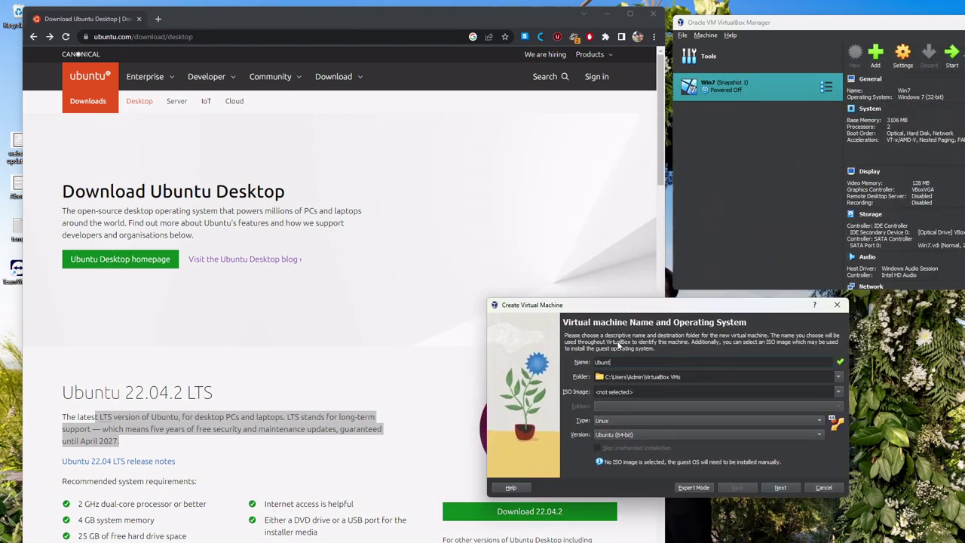
text(u 22)
Browse for another machine folder in C:\apps\2018\linux_virtual_box and delete the existing Ubuntu22 folder there
click(838, 377)
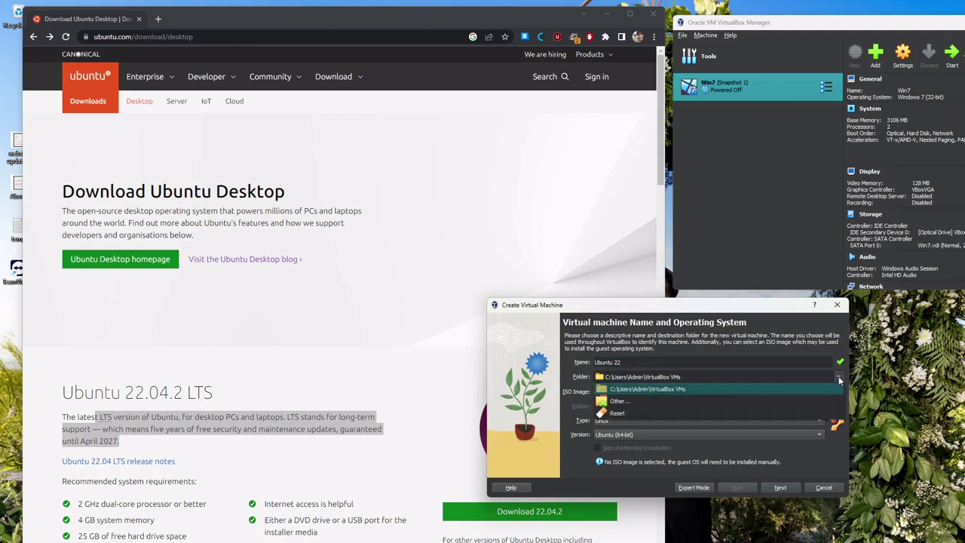
click(661, 401)
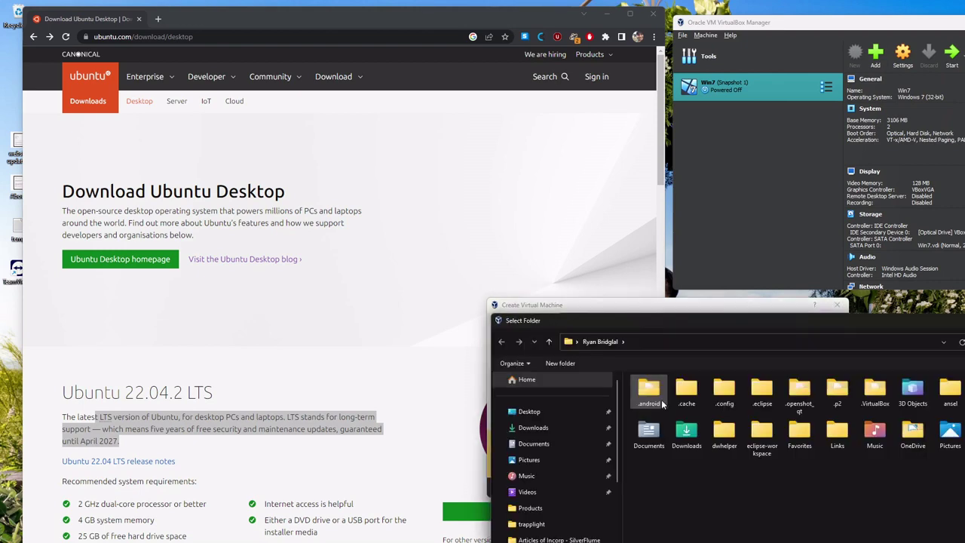
click(534, 542)
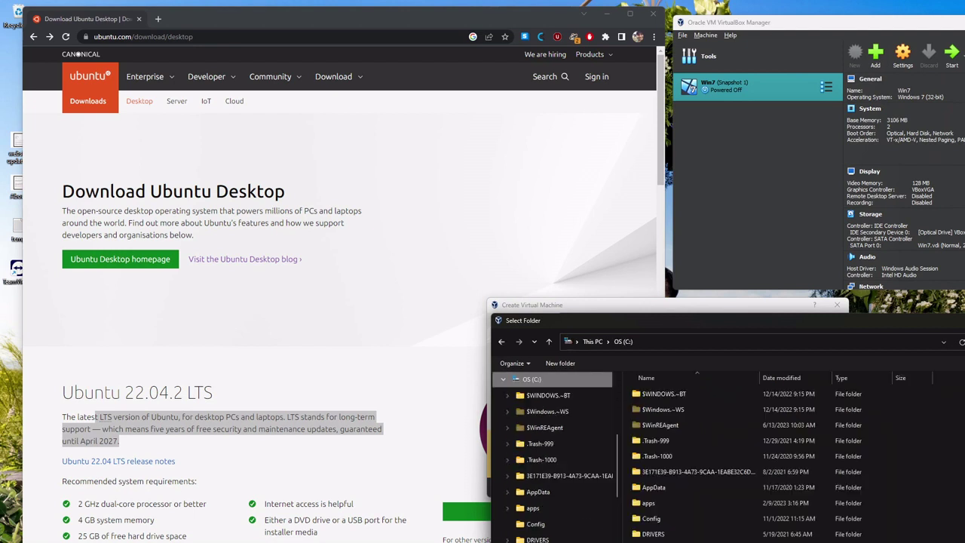
double_click(656, 503)
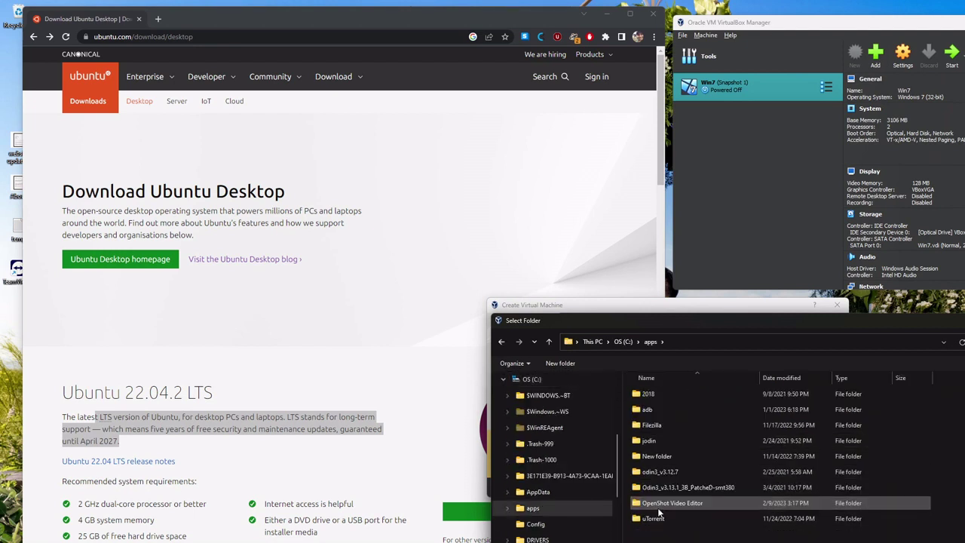
double_click(662, 393)
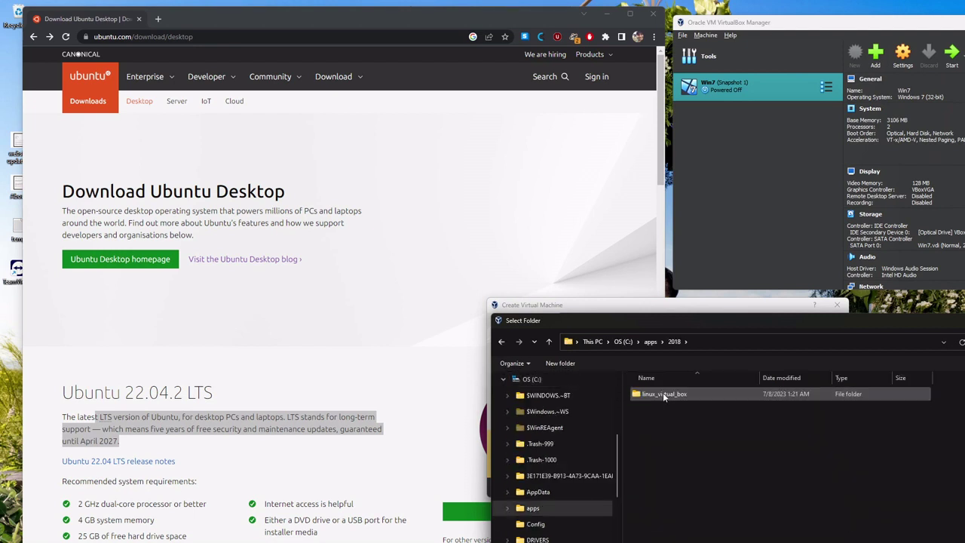
double_click(662, 392)
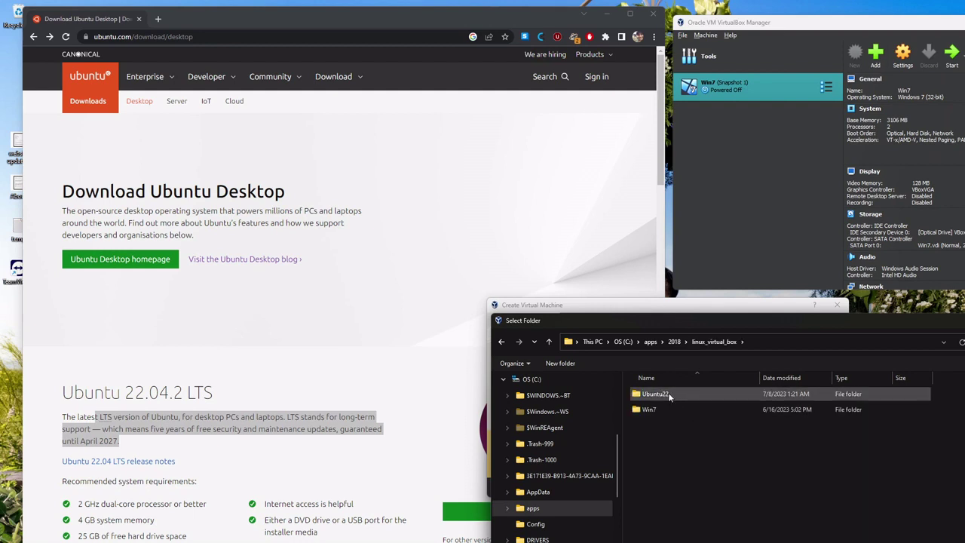
right_click(668, 392)
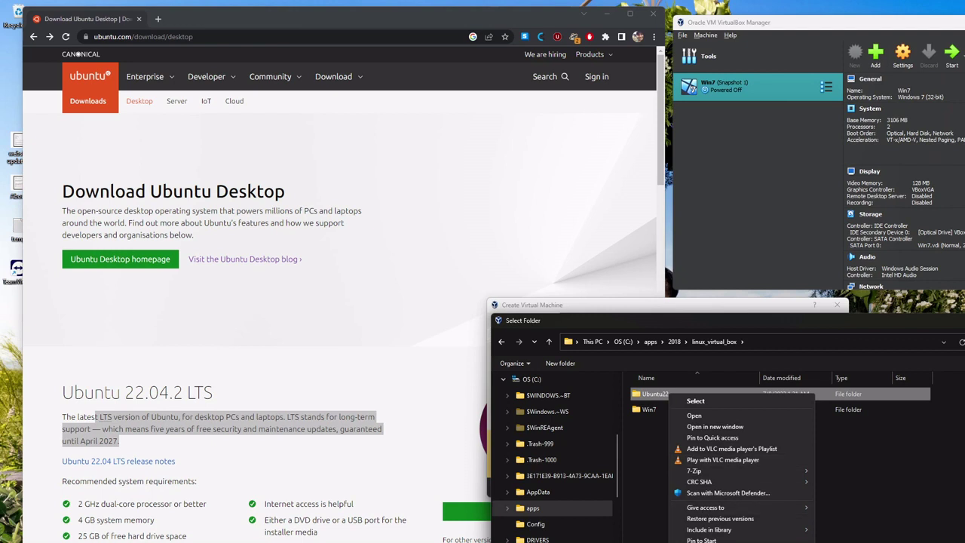
click(701, 542)
Create a folder named Ubuntu 22 inside linux_virtual_box and select it as the machine folder
right_click(723, 491)
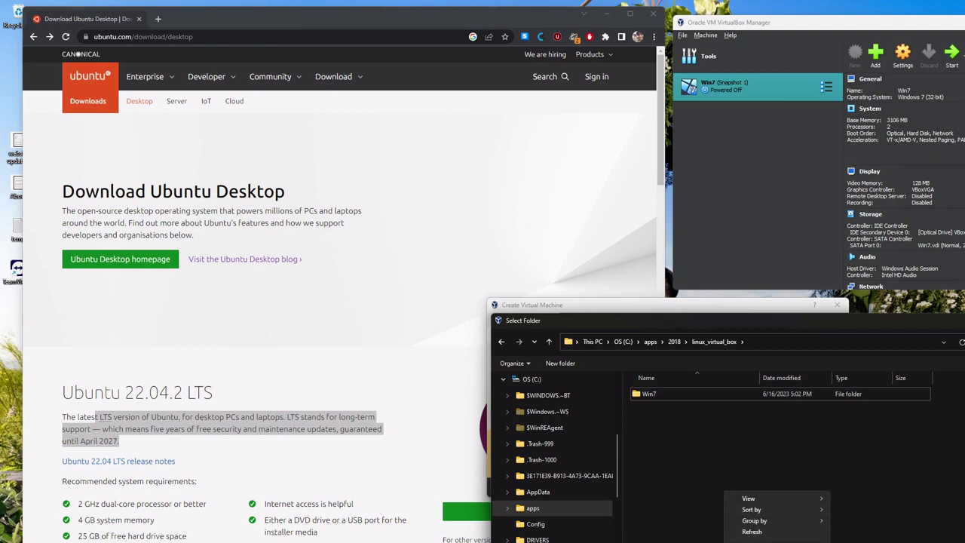
click(860, 542)
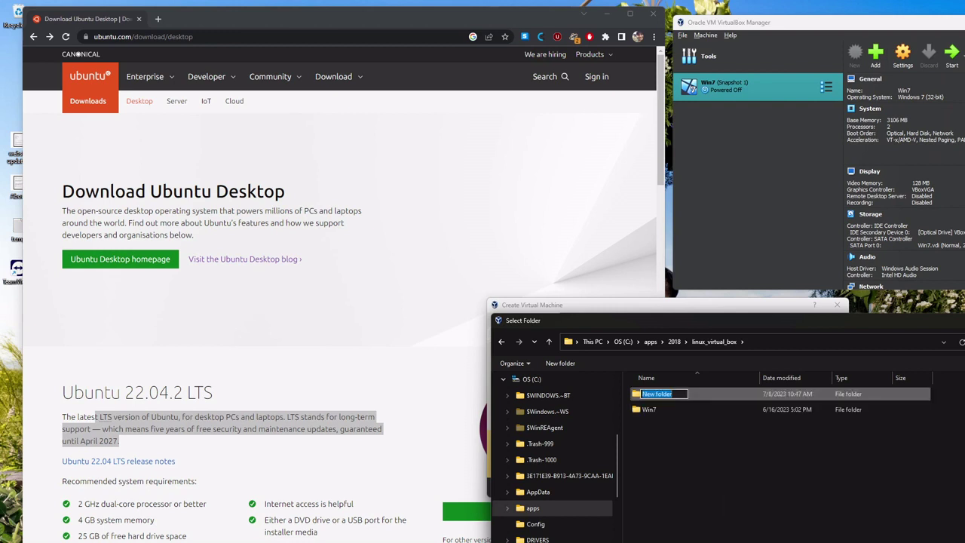
text(Ubuntu 22)
key(Return)
double_click(671, 393)
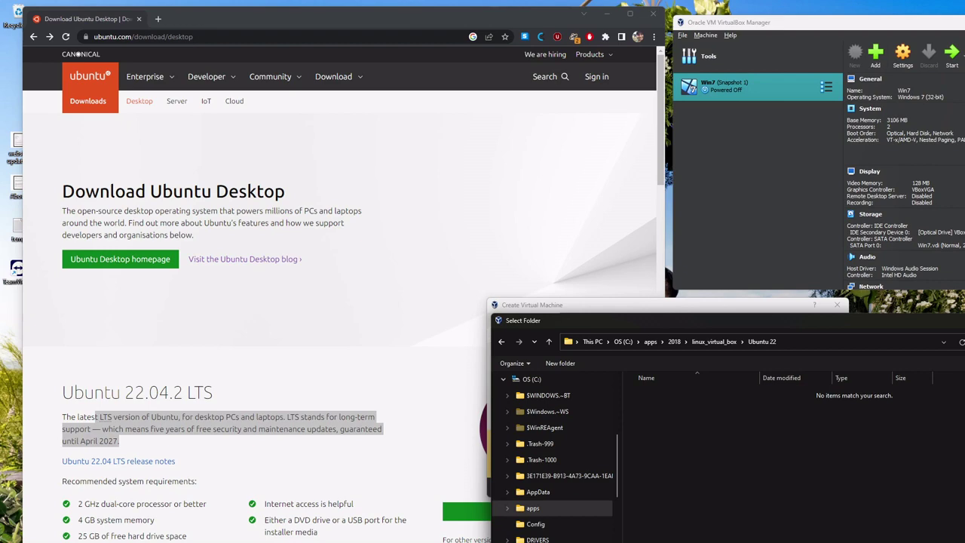
key(Return)
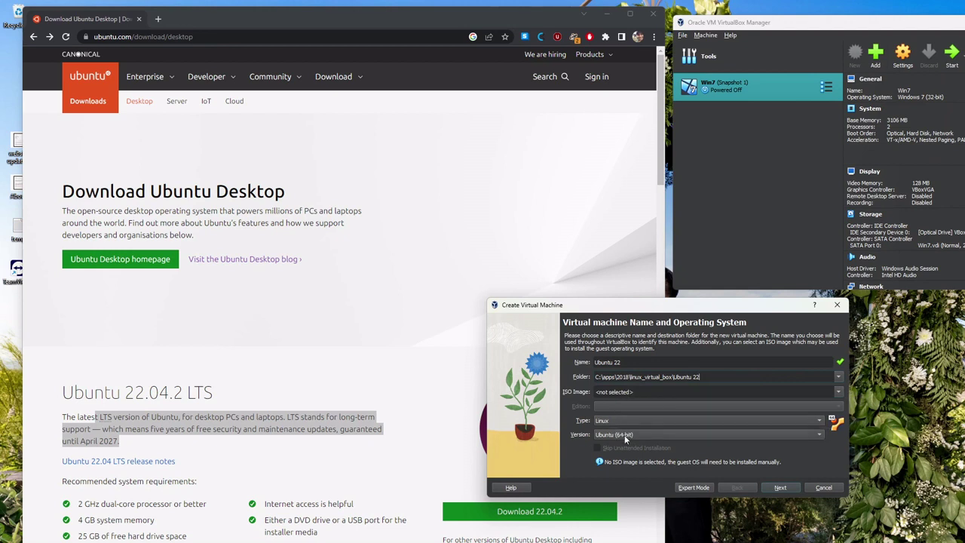
Set the virtual machine's hardware to 4096 MB of base memory and 4 processors
click(779, 488)
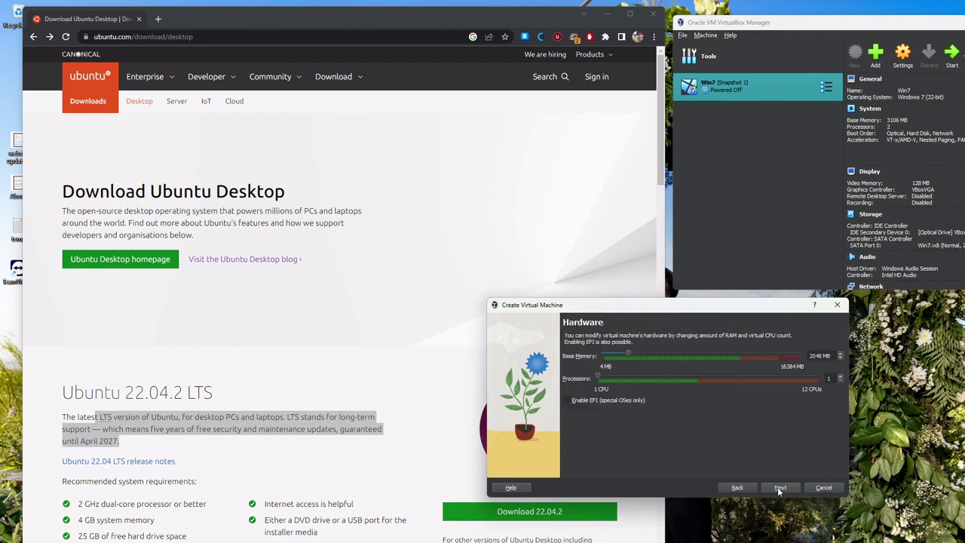
double_click(812, 355)
text(4096)
drag(596, 377, 655, 385)
click(780, 488)
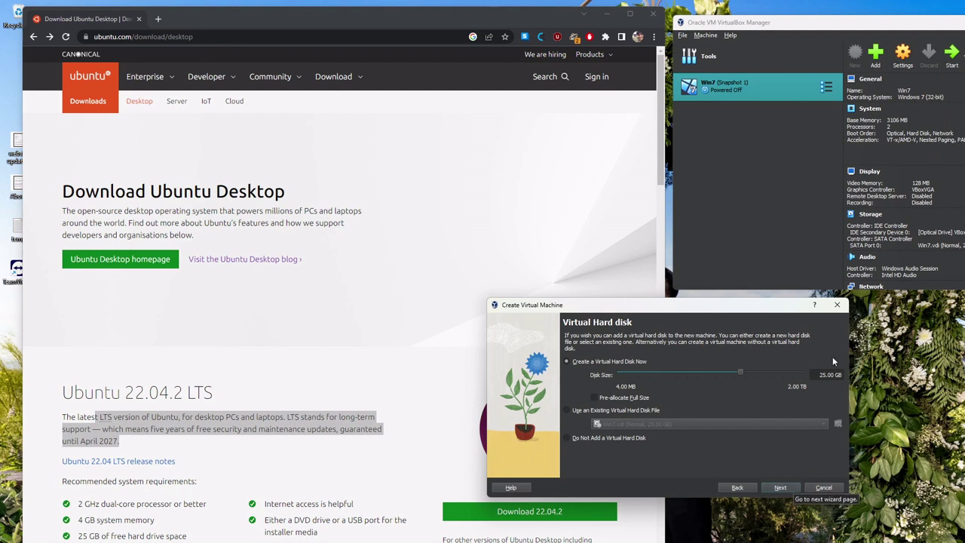
Accept a new 25 GB virtual hard disk without pre-allocation and finish creating the virtual machine
click(780, 488)
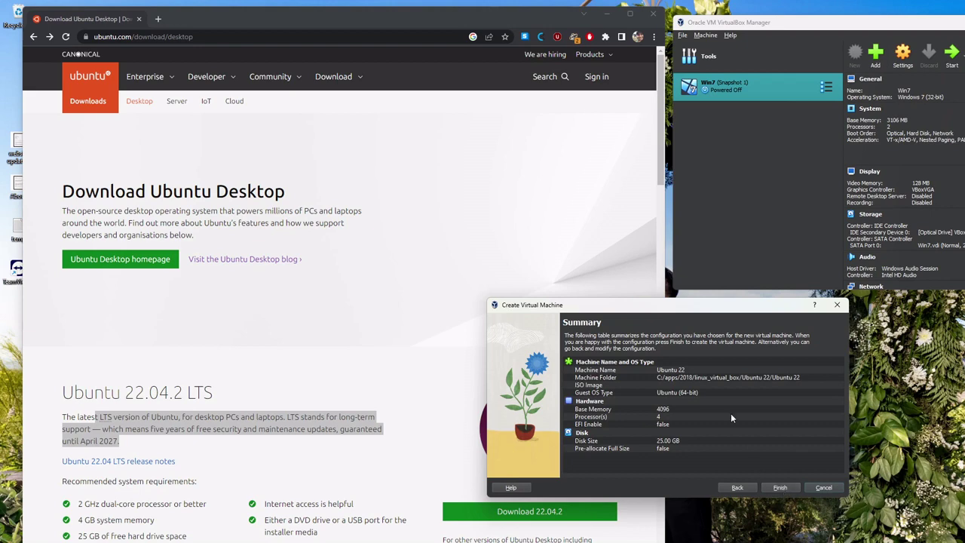
click(792, 487)
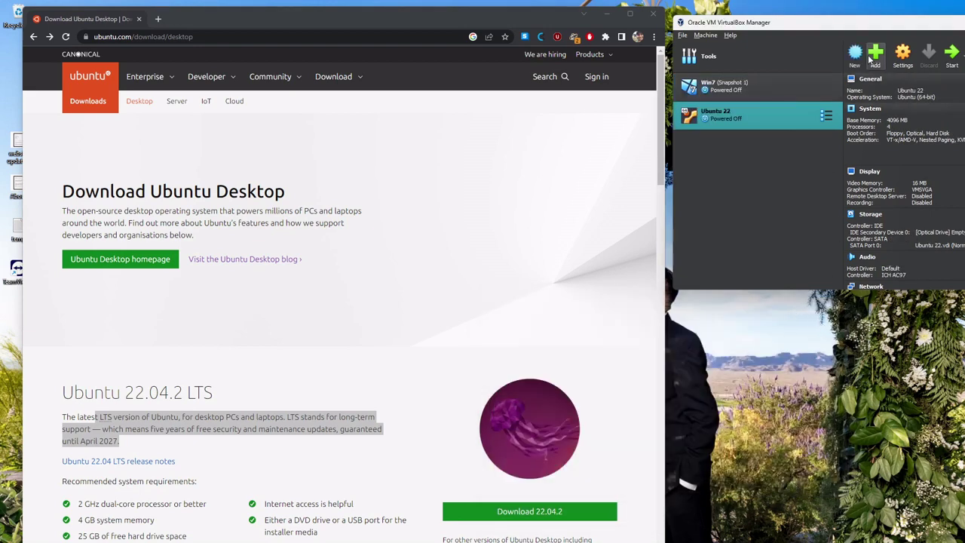
Open the settings of the Ubuntu 22 machine and review its general advanced, description and disk encryption options
click(897, 60)
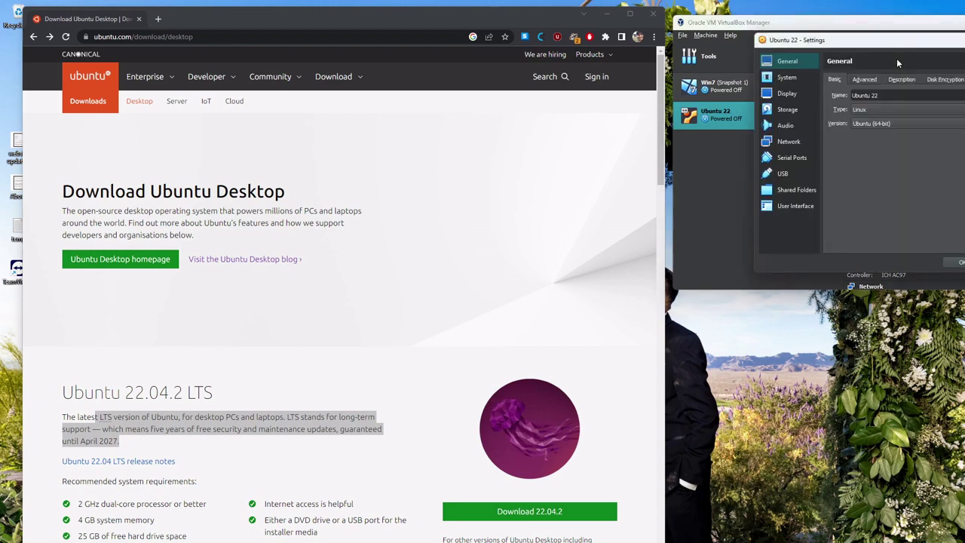
drag(818, 42, 564, 303)
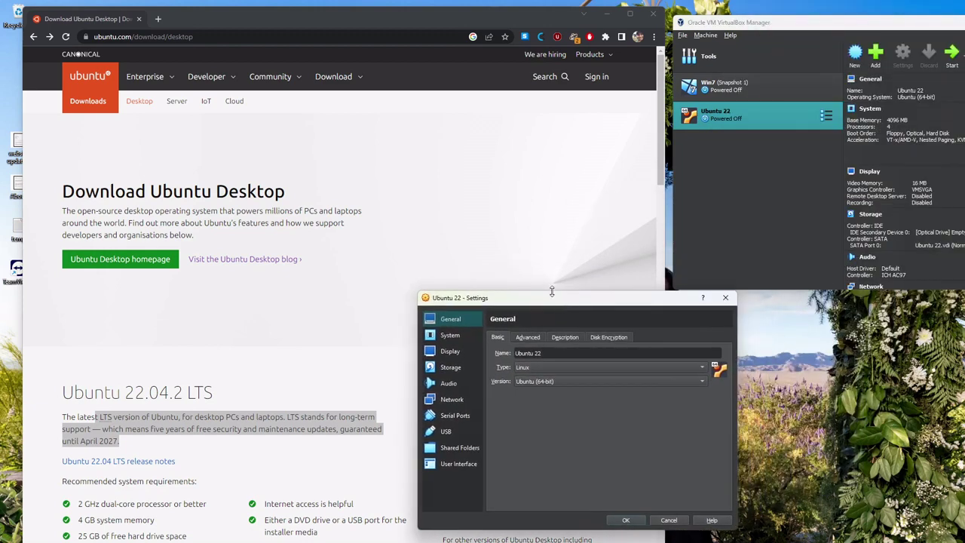
click(529, 337)
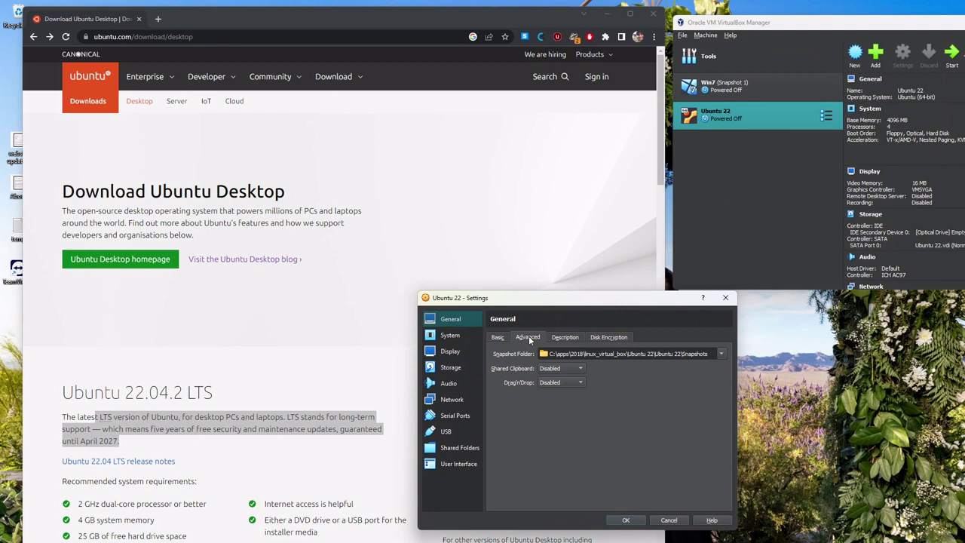
click(570, 337)
click(615, 337)
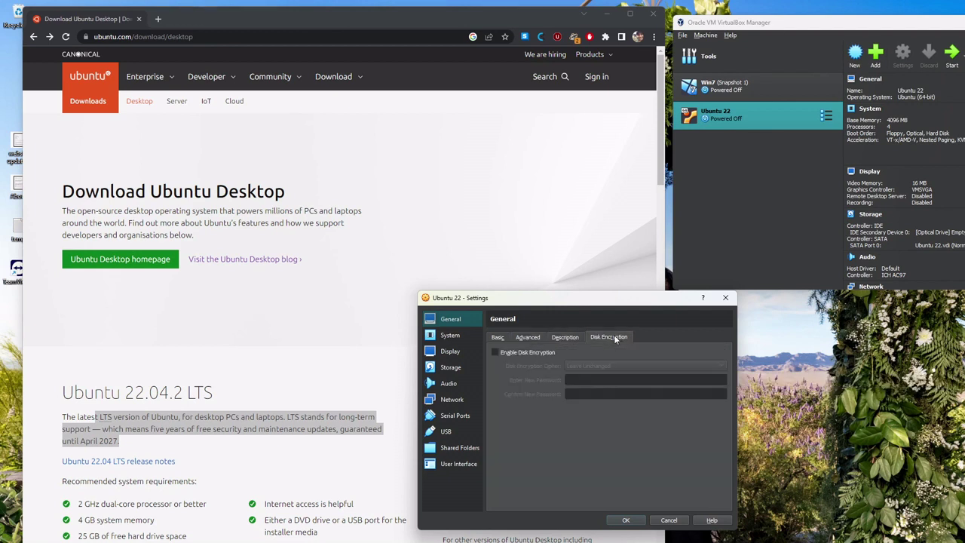
click(570, 337)
Disable Floppy and Optical in the boot order, leaving only Hard Disk, and review the processor and acceleration options
click(452, 336)
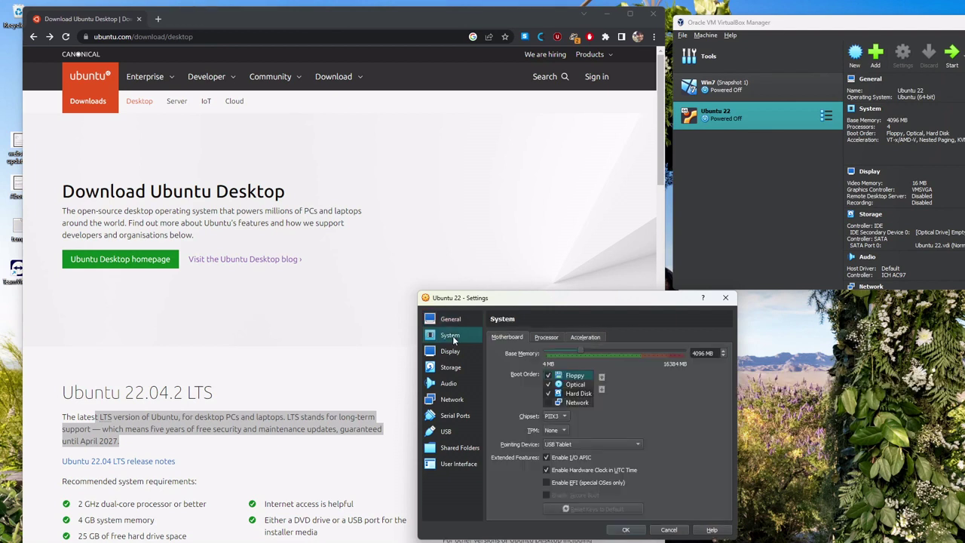
click(548, 375)
click(546, 338)
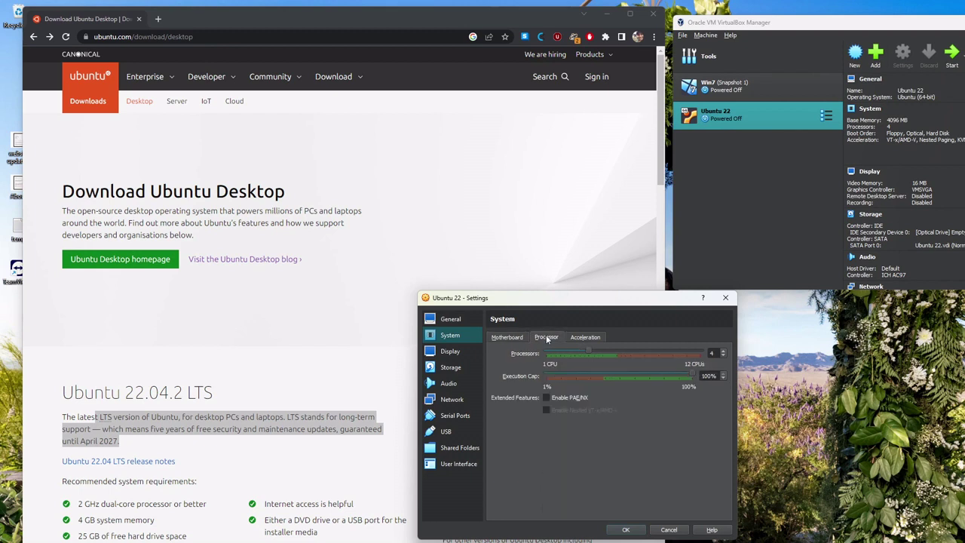
click(584, 337)
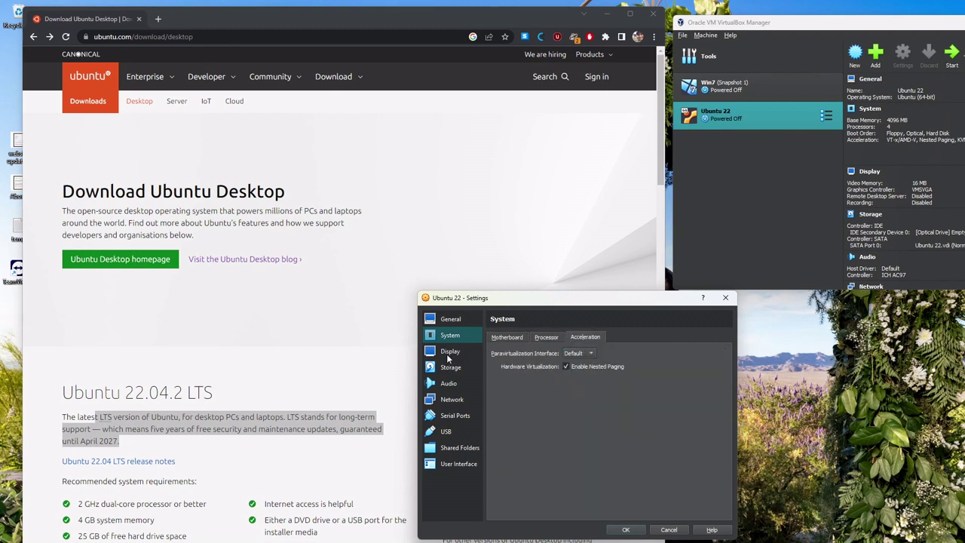
Set the display's video memory to 64 MB, keep the VMSVGA graphics controller, and review the remote display and recording options
click(447, 353)
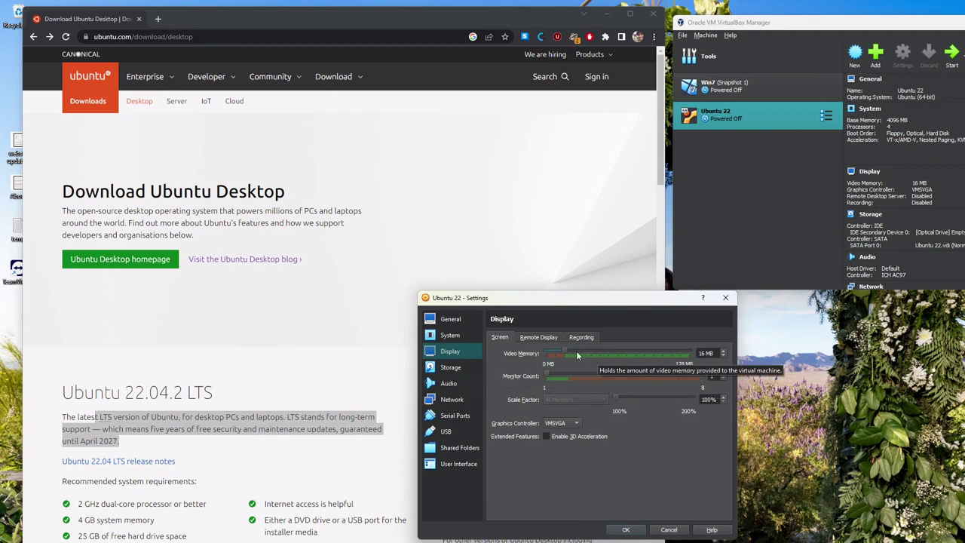
drag(567, 351, 730, 354)
drag(628, 351, 603, 353)
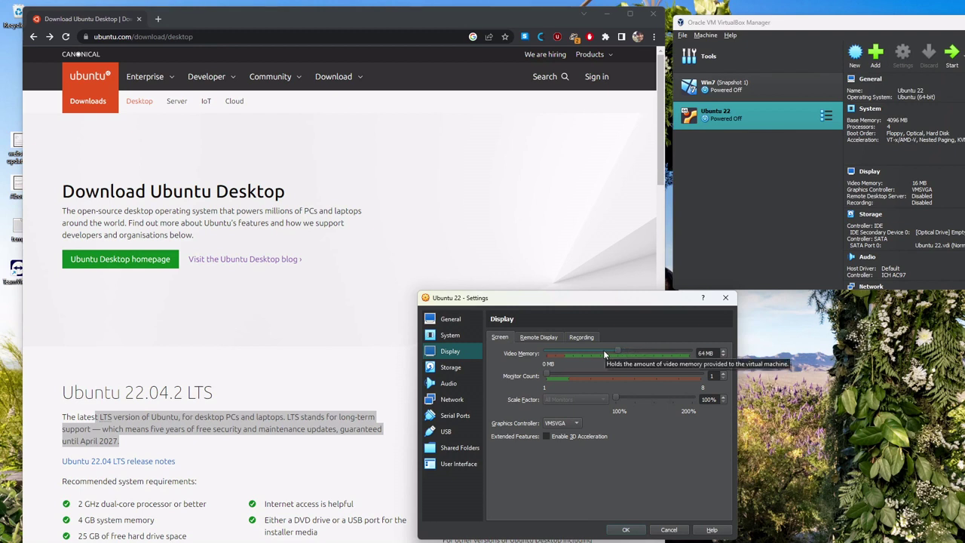
click(567, 424)
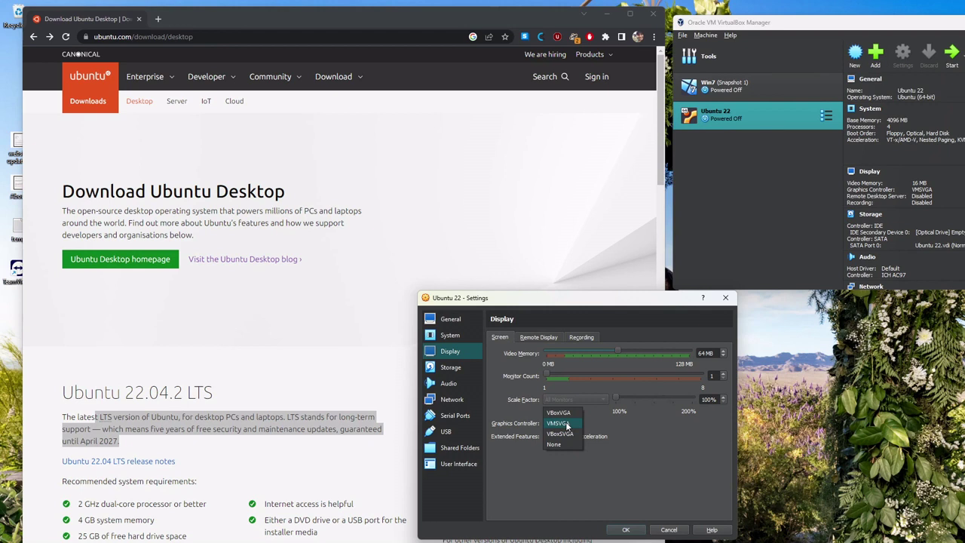
click(657, 431)
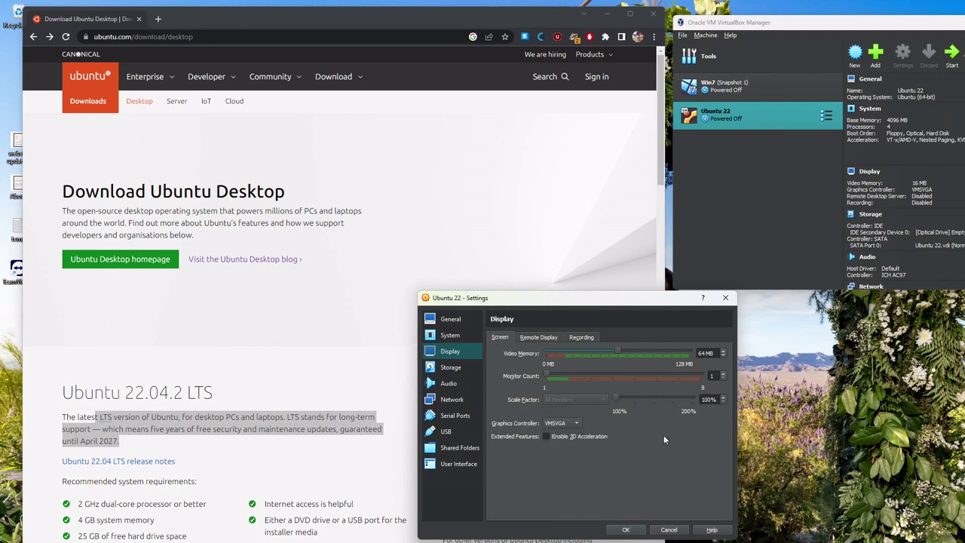
click(558, 336)
click(585, 335)
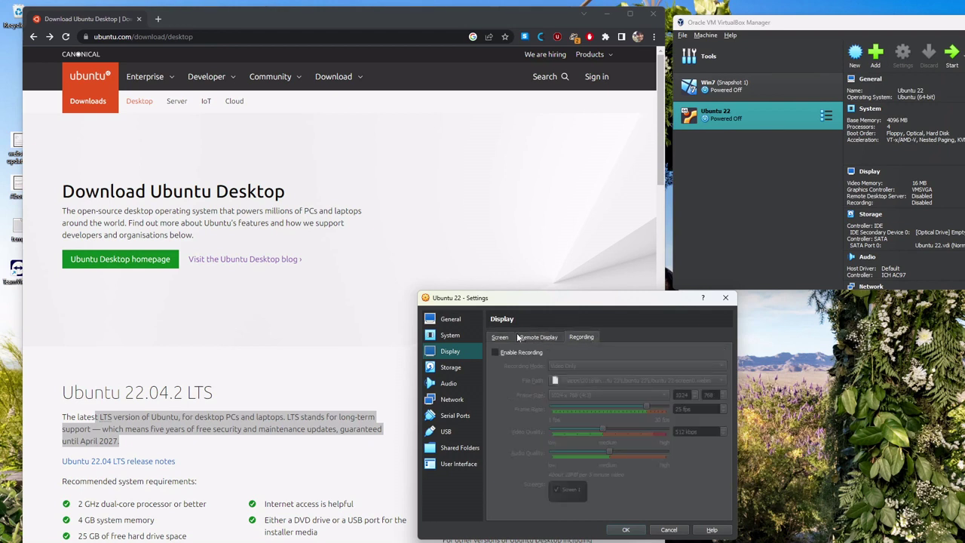
click(499, 339)
Start choosing a disk file for the empty IDE optical drive and browse to the Downloads folder
click(445, 370)
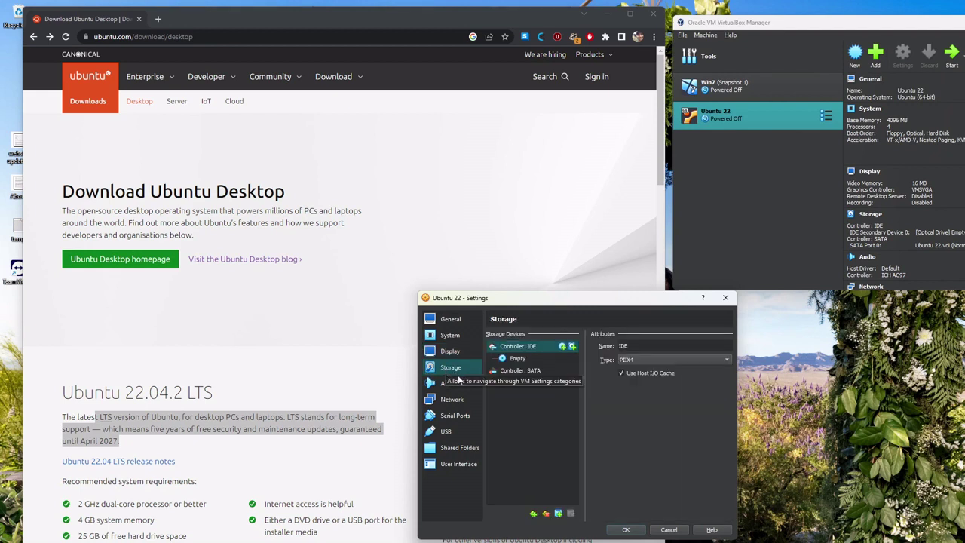
click(518, 359)
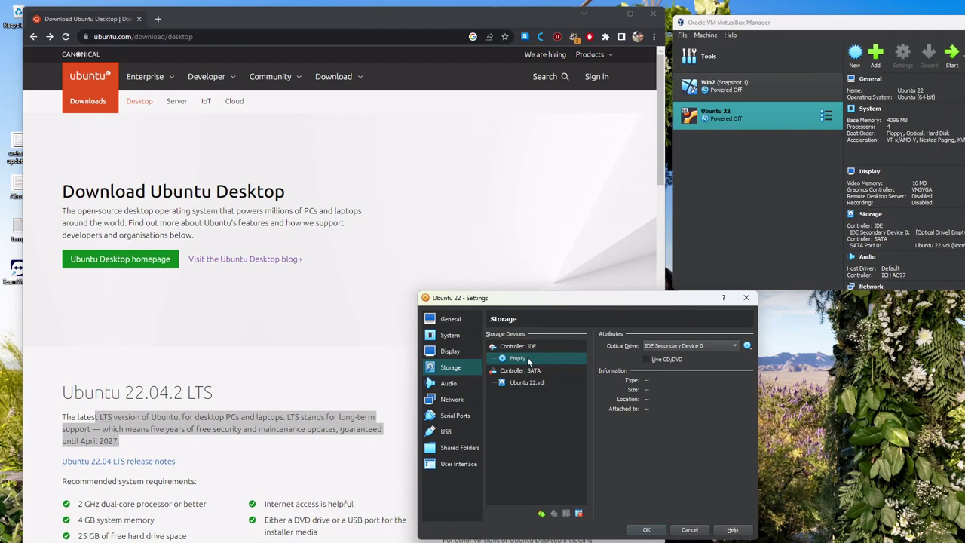
click(747, 346)
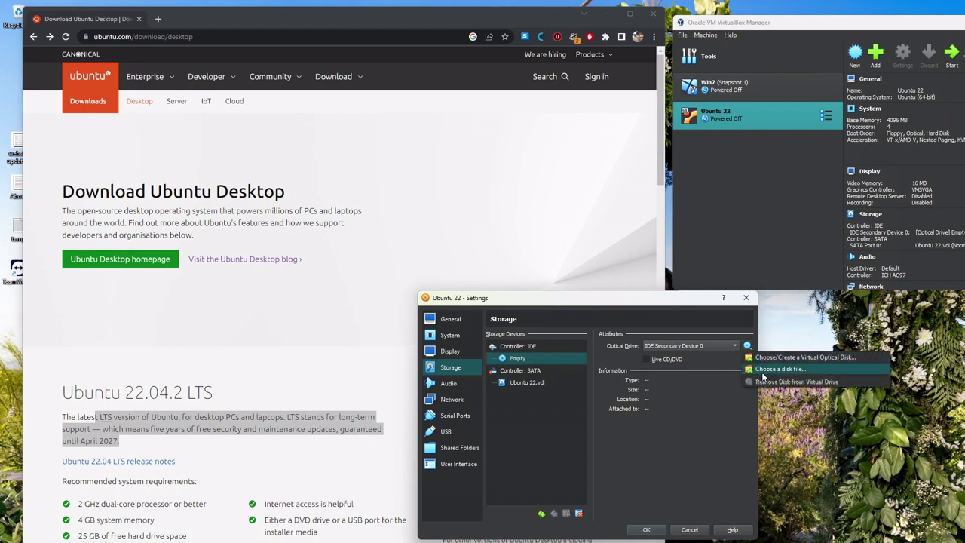
click(764, 372)
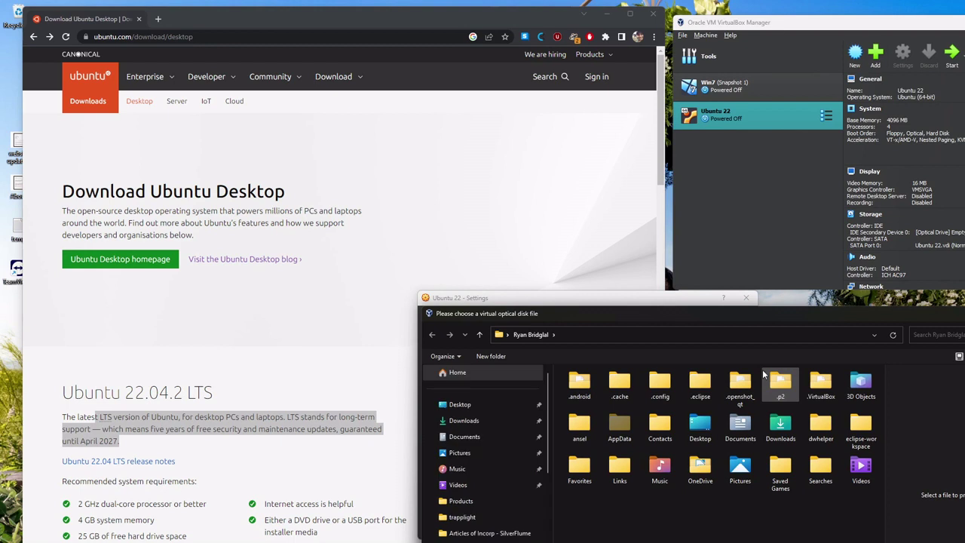
click(464, 422)
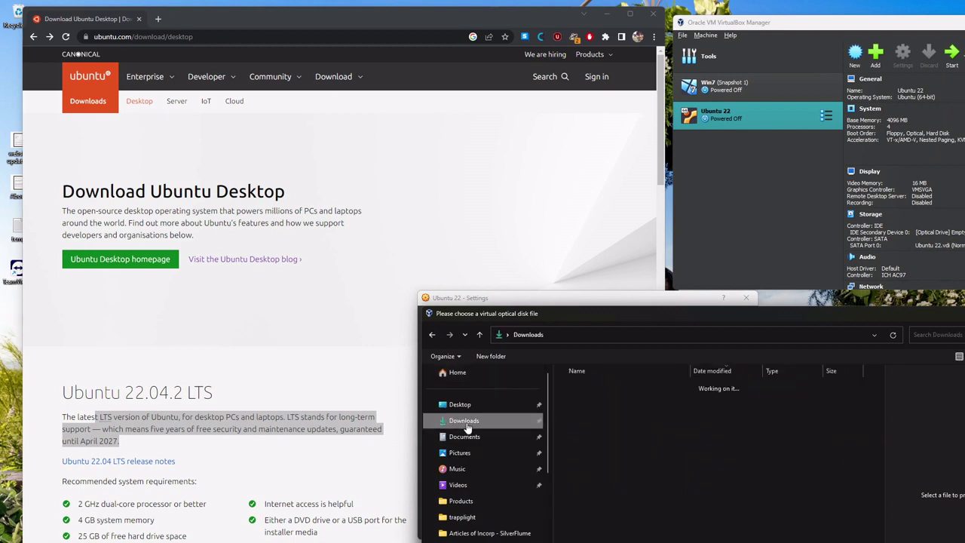
click(637, 301)
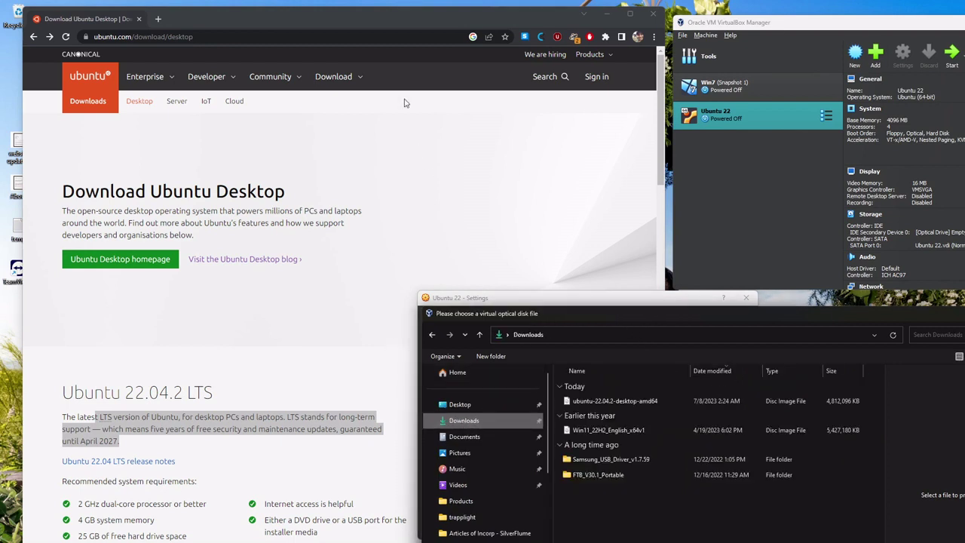
click(395, 11)
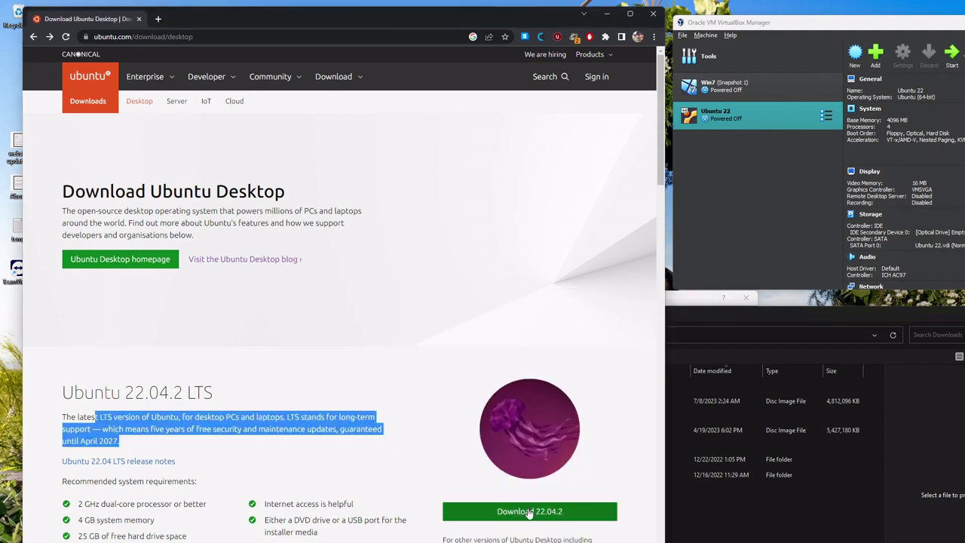
click(803, 317)
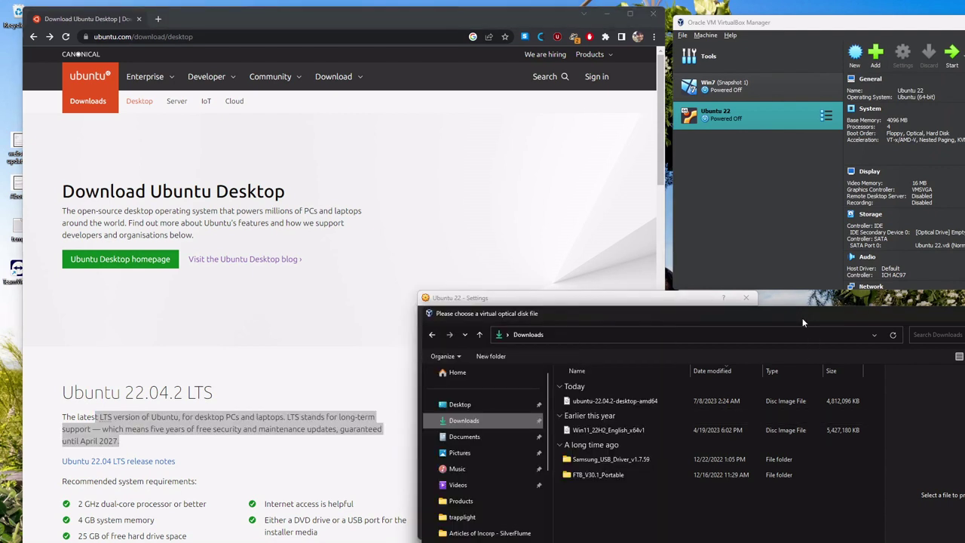
Check the properties of ubuntu-22.04.2-desktop-amd64, load that image into the optical drive, and mark the drive as Live CD/DVD
right_click(653, 405)
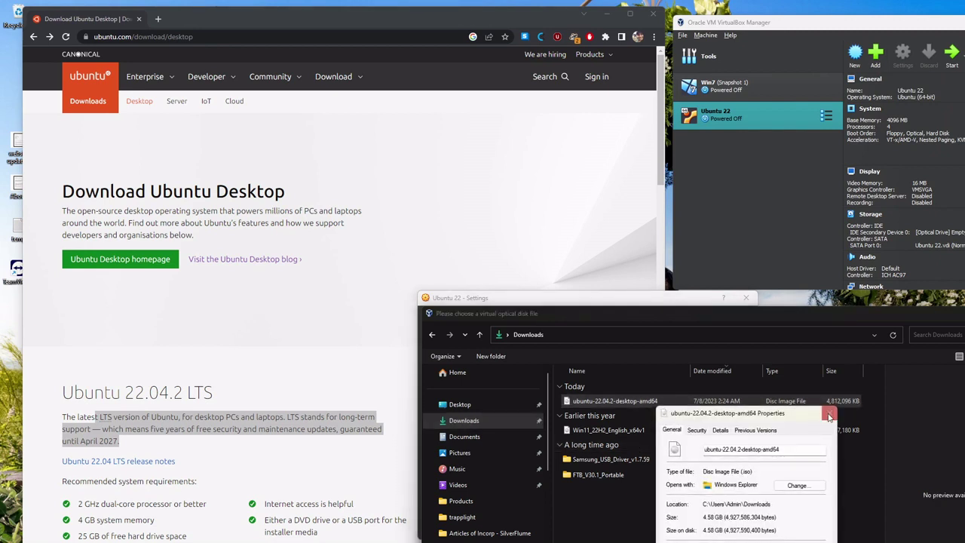
click(829, 413)
double_click(608, 404)
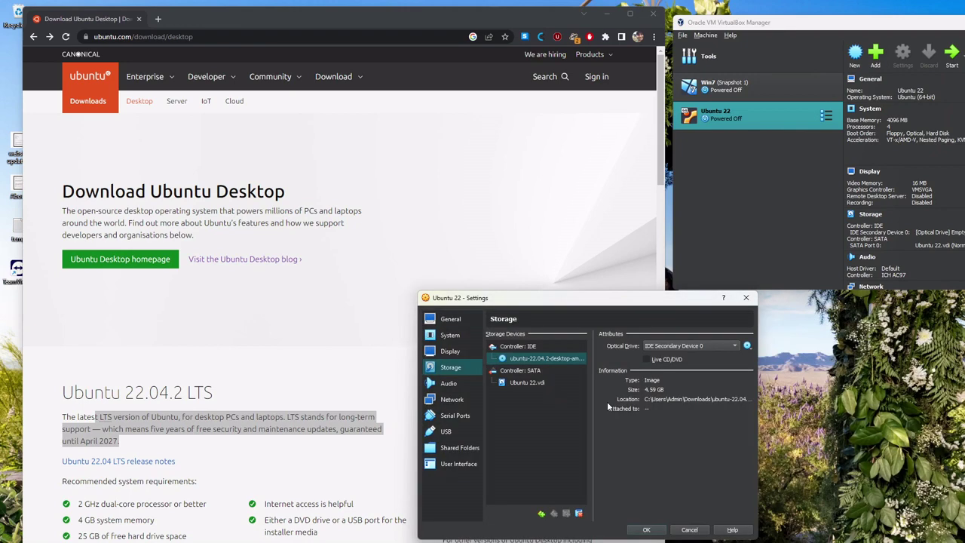
click(646, 359)
Review the audio, network, serial port, USB, shared folder and user interface settings, and save the machine's configuration
click(451, 384)
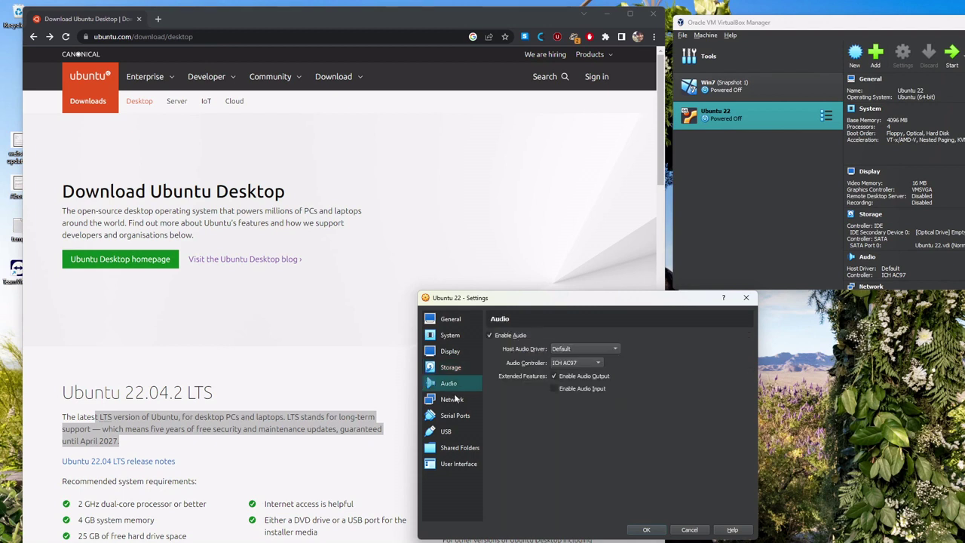
click(452, 400)
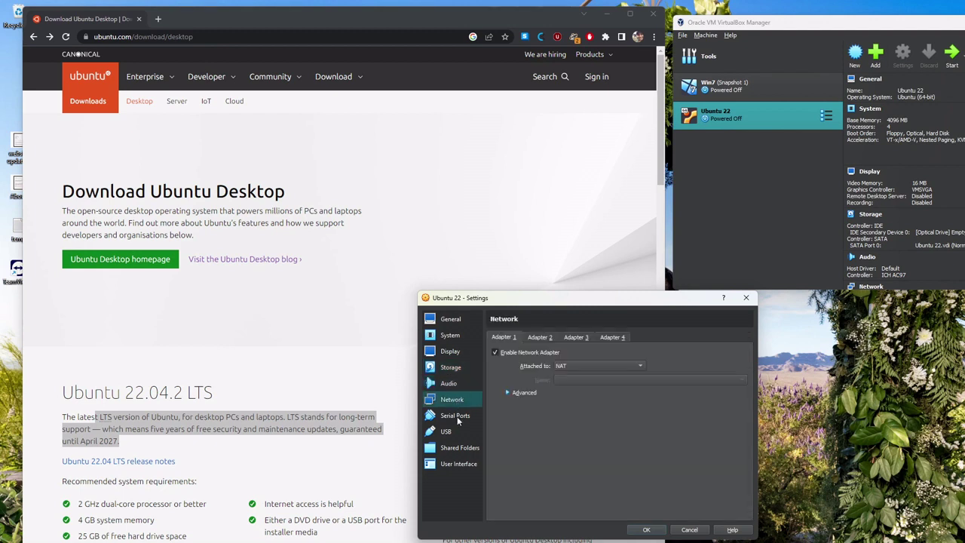
click(549, 336)
click(509, 339)
click(452, 422)
click(449, 433)
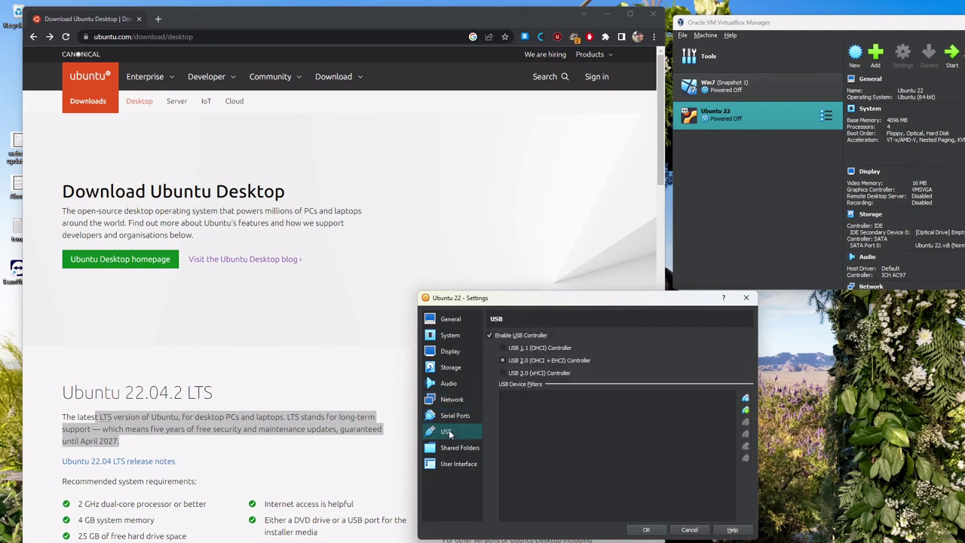
click(450, 448)
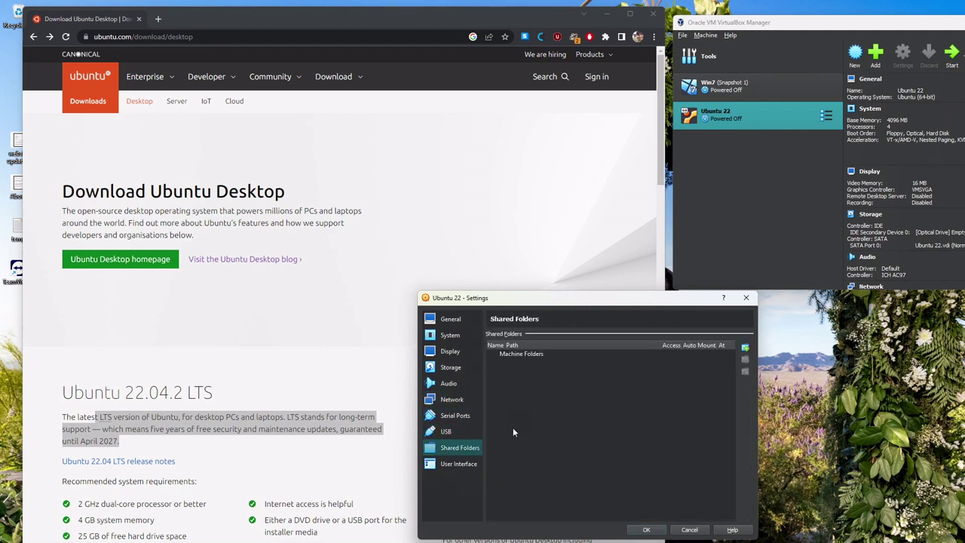
click(455, 465)
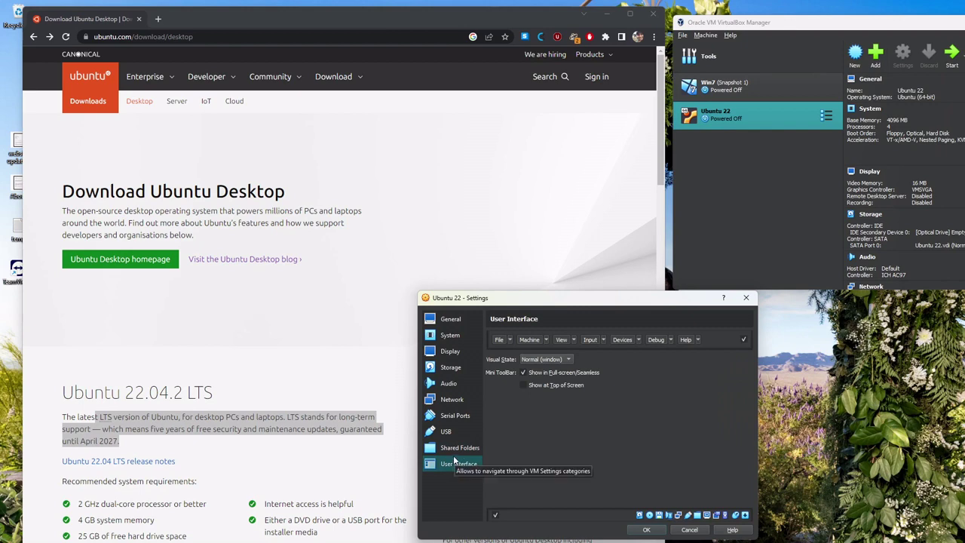
click(646, 529)
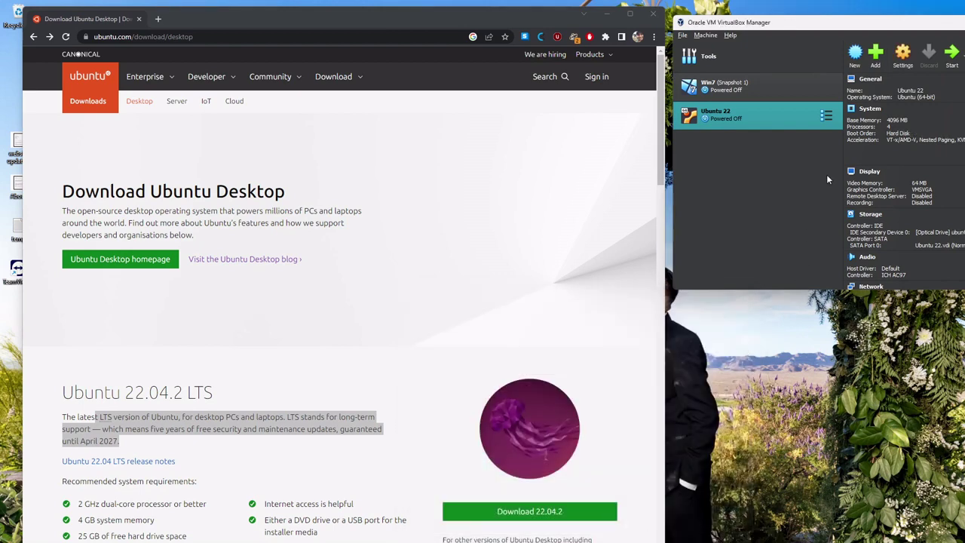
right_click(776, 115)
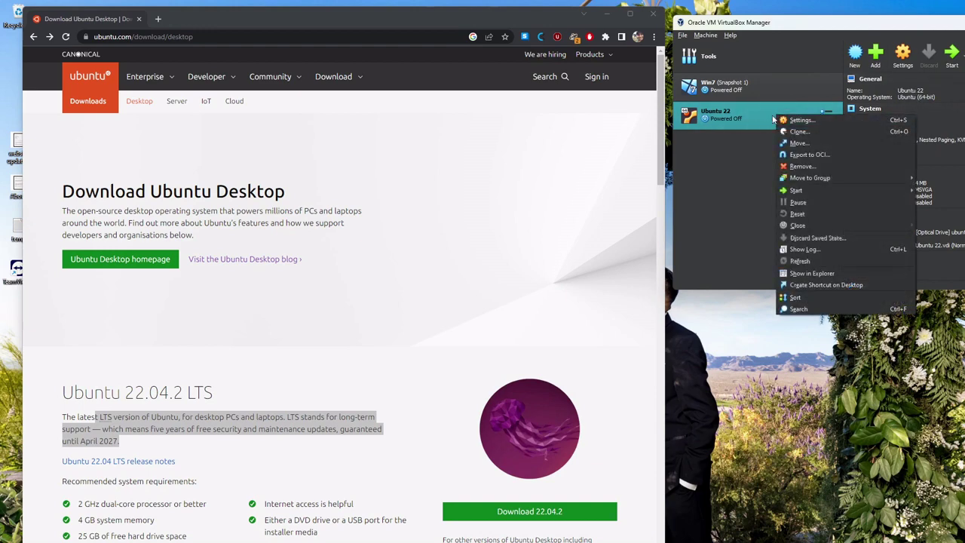
click(745, 121)
right_click(753, 119)
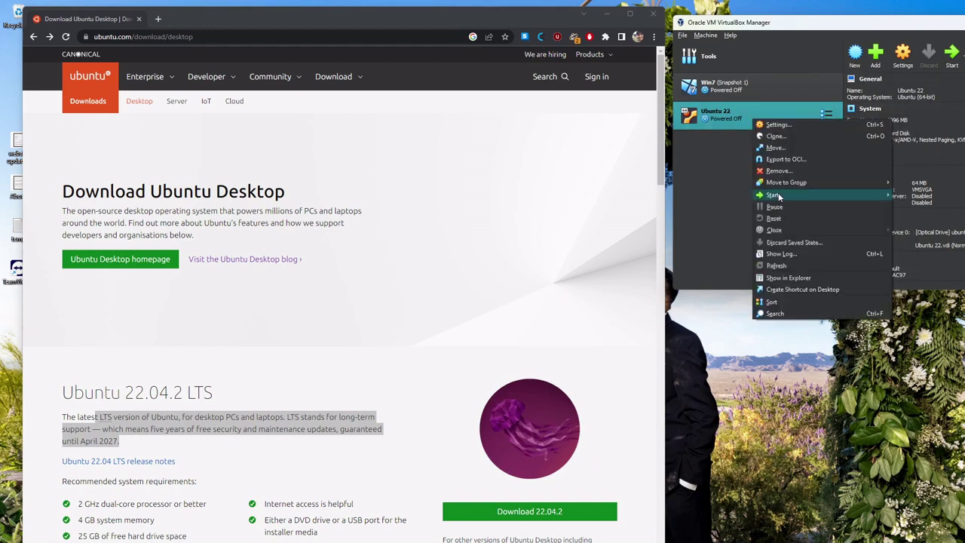
click(736, 201)
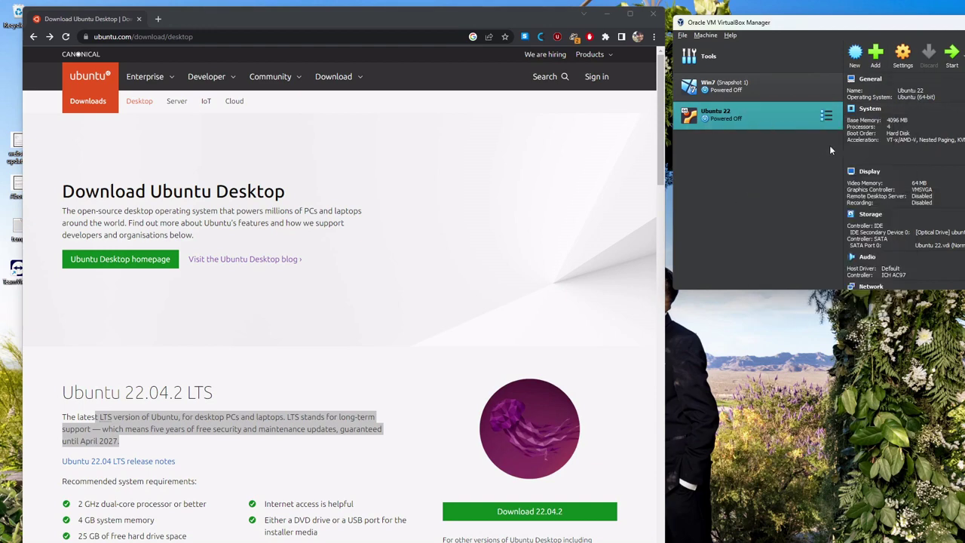
Start the Ubuntu 22 virtual machine, mount the listed ubuntu-22.04.2-desktop-amd64.iso as its DVD, and retry the boot
click(955, 55)
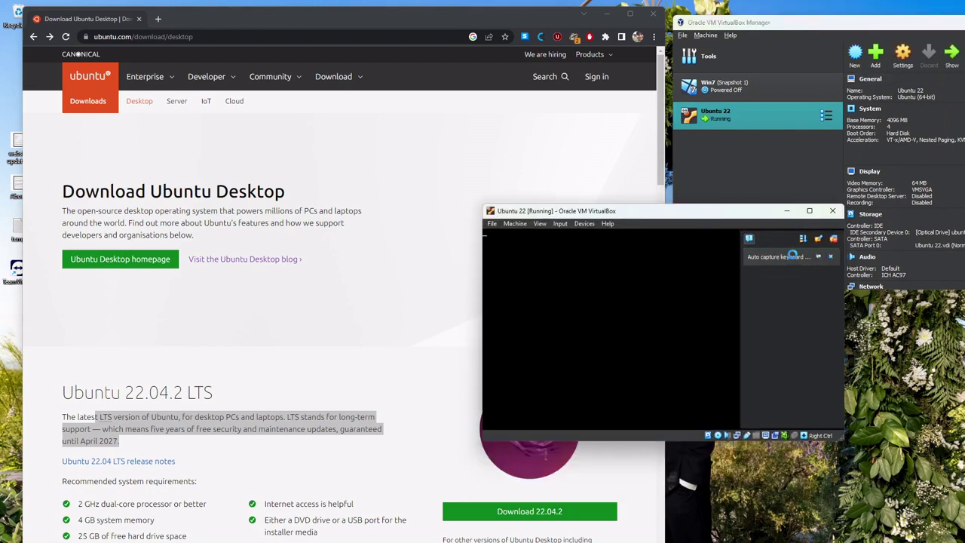
click(790, 257)
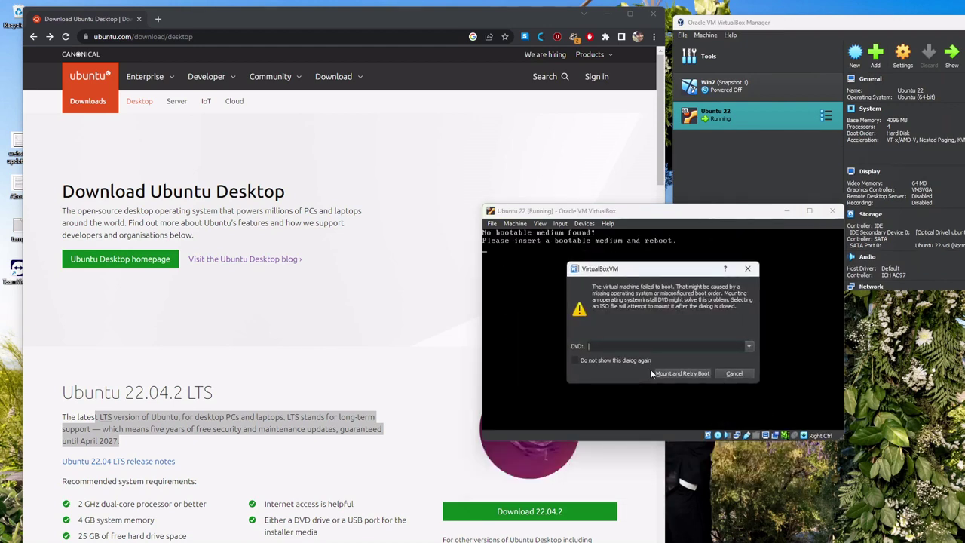
click(749, 346)
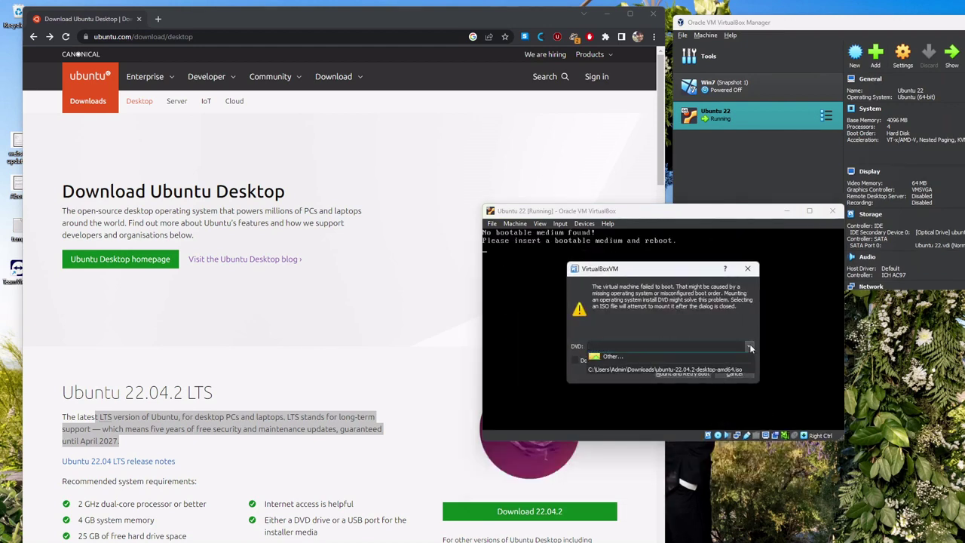
click(630, 374)
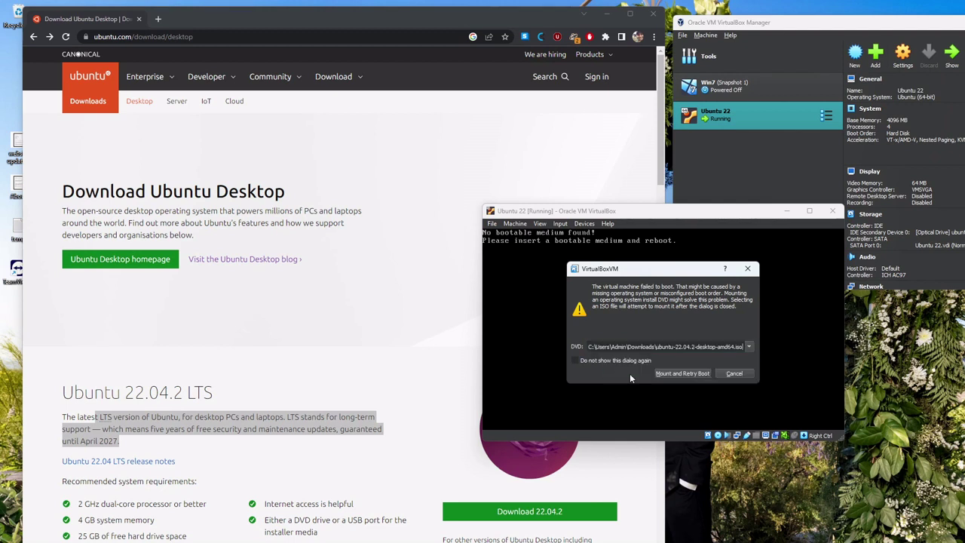
click(682, 373)
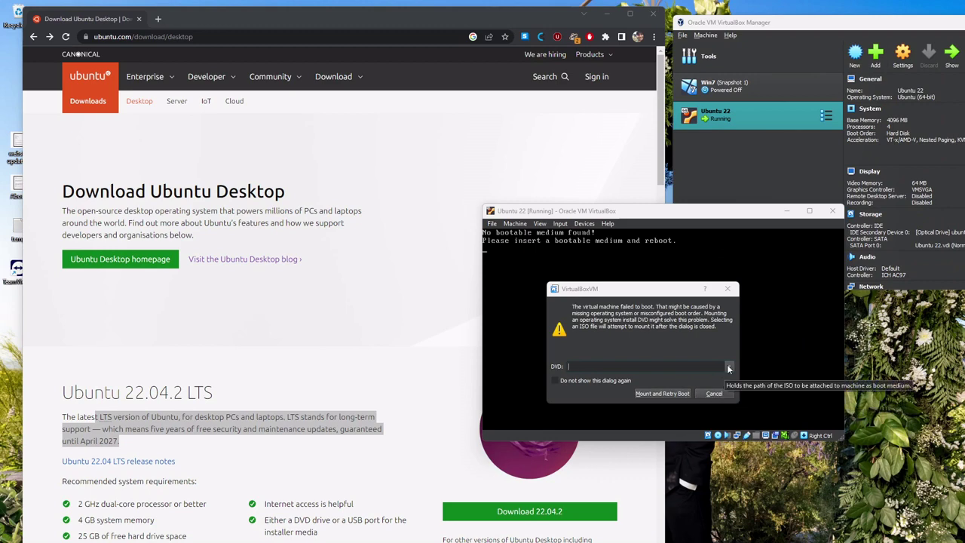
Try to boot again after browsing to ubuntu-22.04.2-desktop-amd64 in the Downloads folder and mounting it as the DVD
click(728, 367)
click(596, 382)
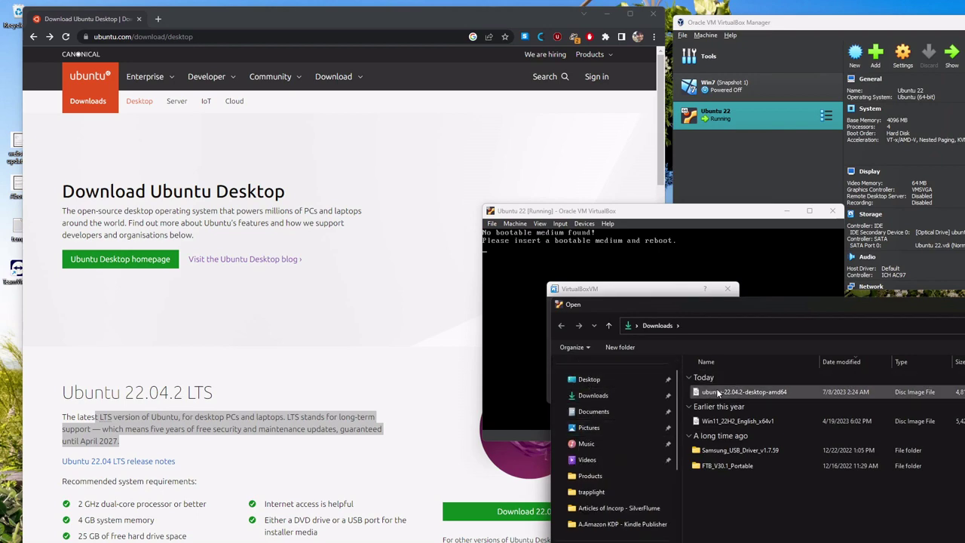
double_click(718, 392)
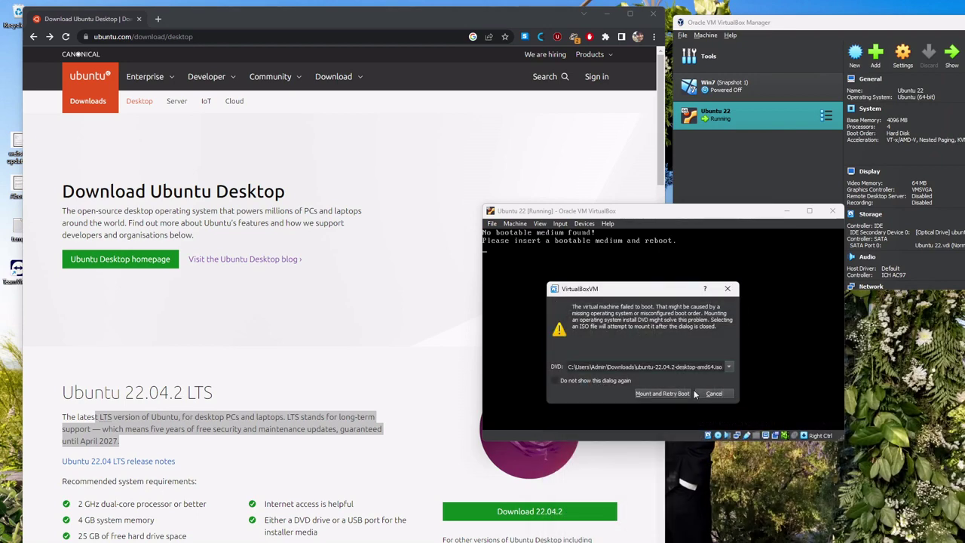
click(663, 393)
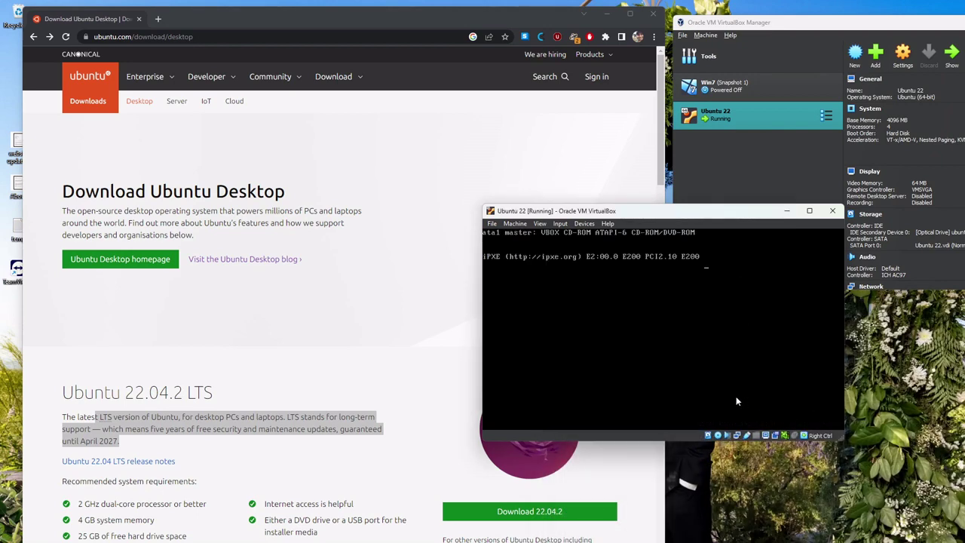
click(728, 391)
key(Return)
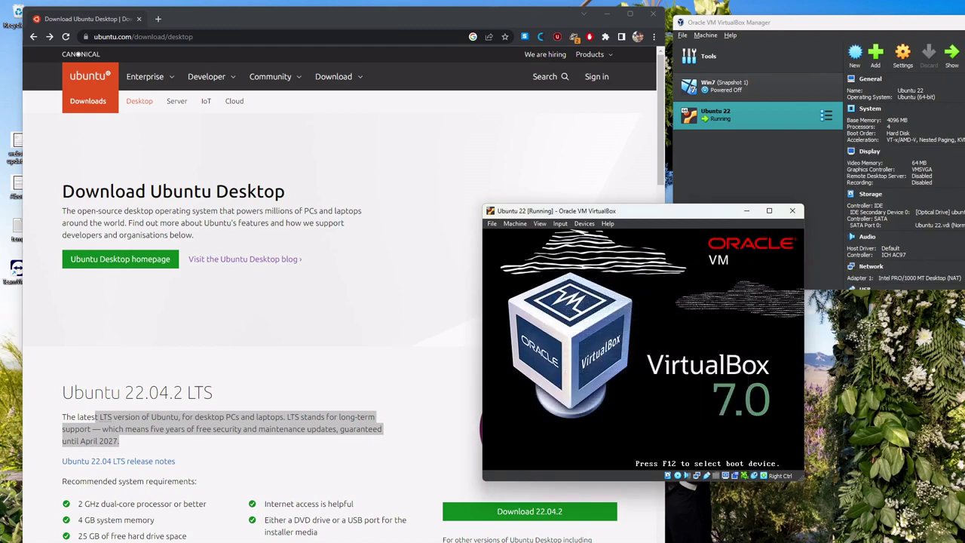
click(732, 370)
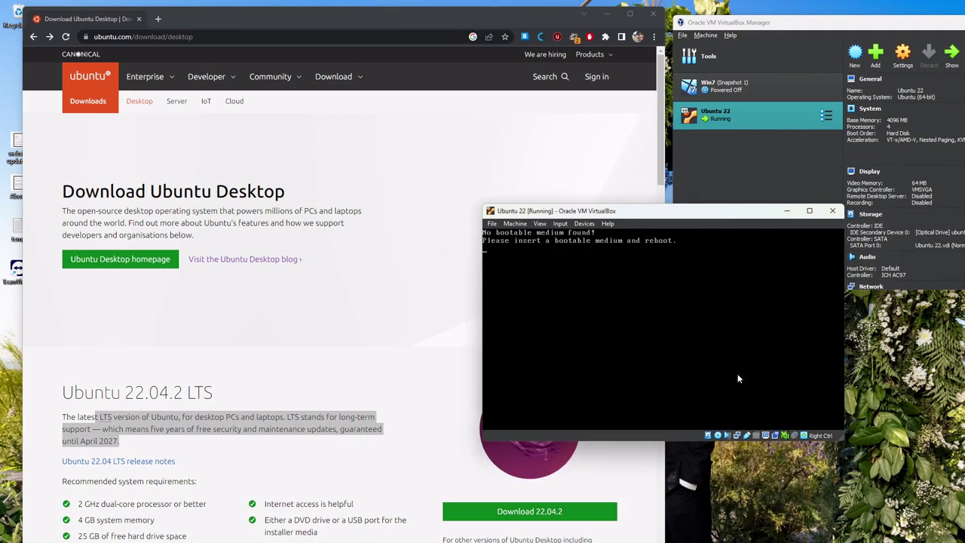
click(738, 380)
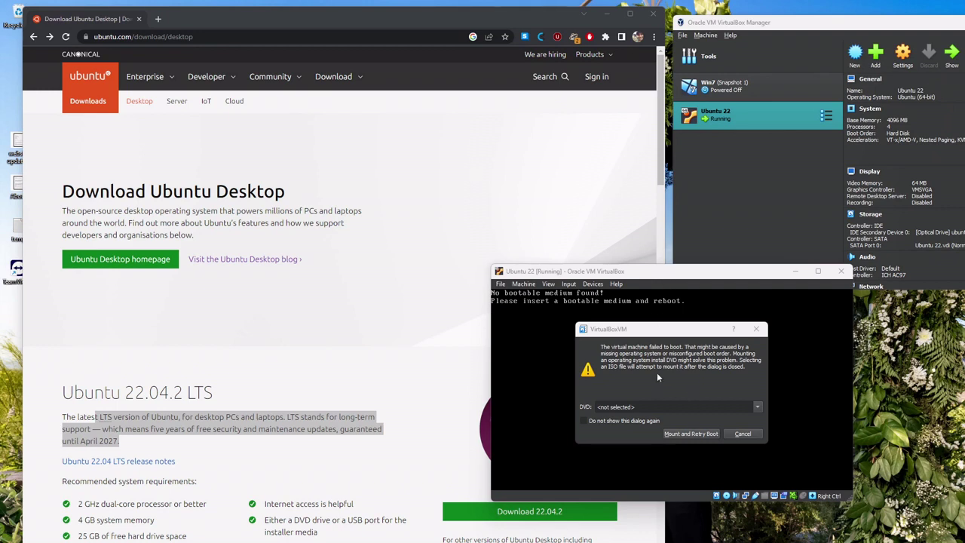
Dismiss the boot failure dialog and load ubuntu-22.04.2-desktop-amd64 from Downloads into the running machine's optical drive
click(758, 433)
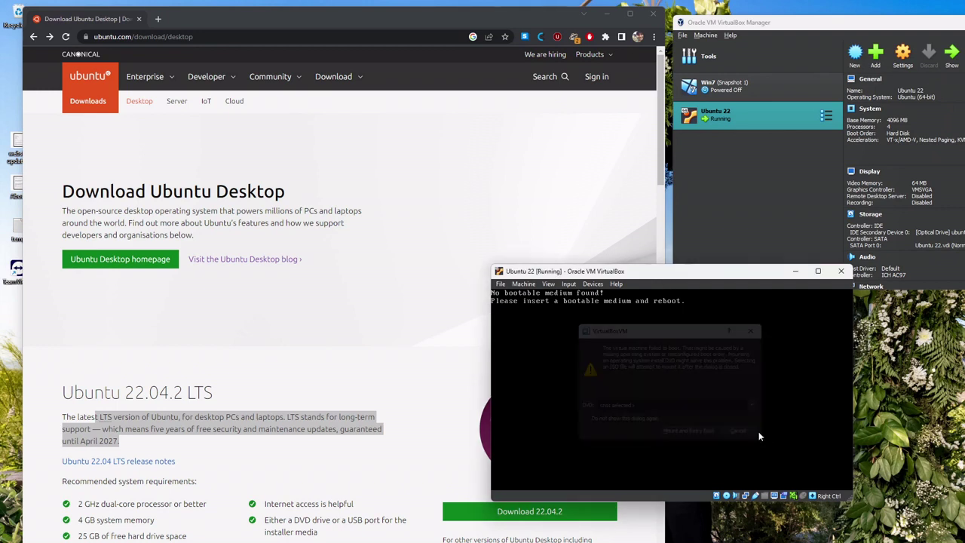
click(593, 284)
mouse_move(612, 295)
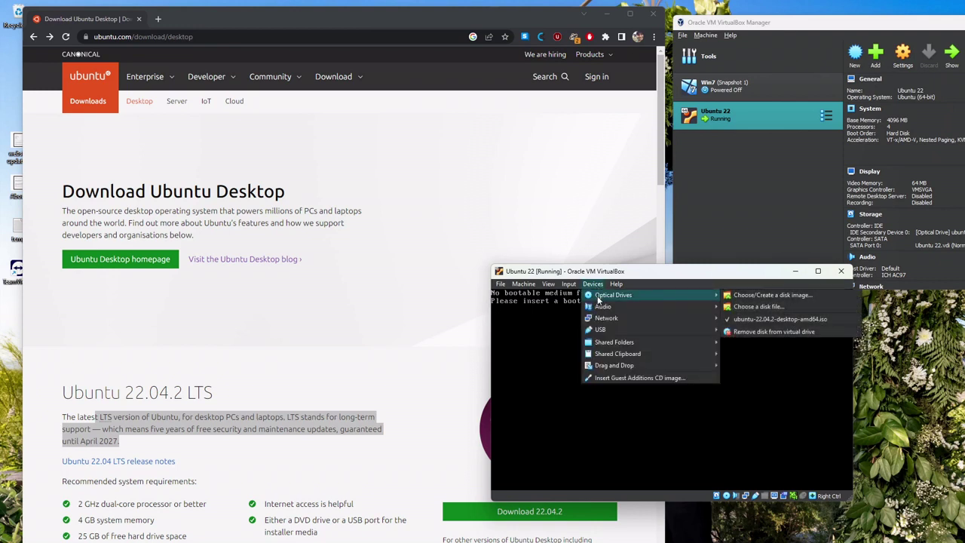
click(759, 307)
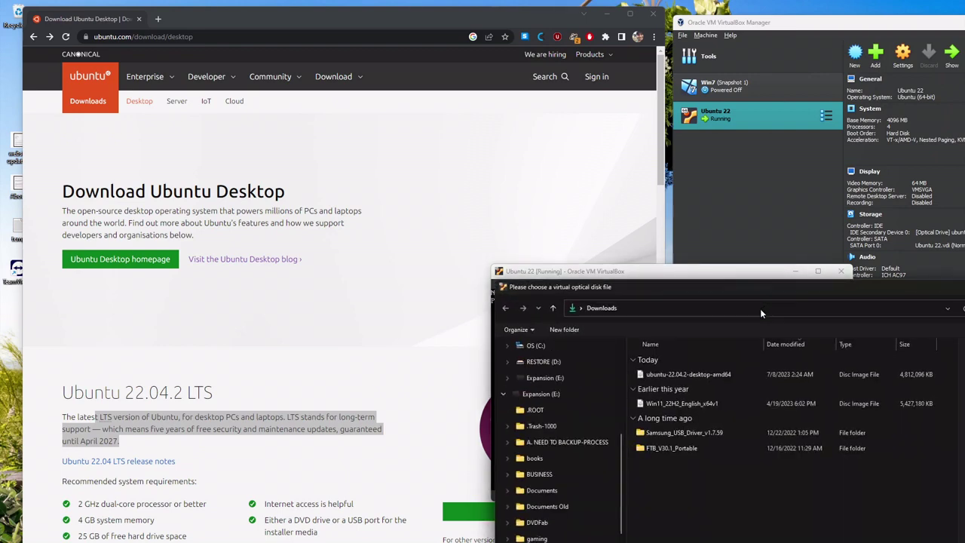
double_click(683, 375)
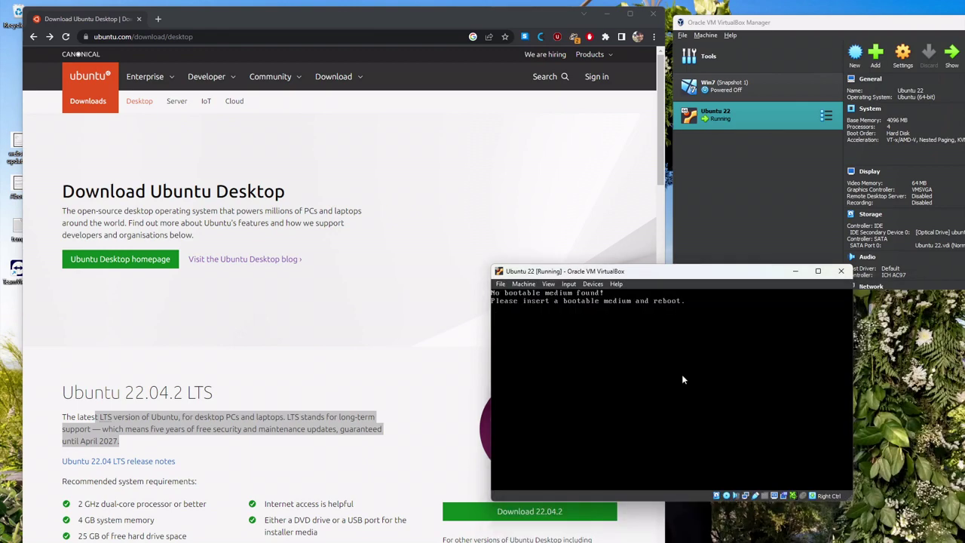
click(683, 379)
key(Control_R)
drag(628, 277, 605, 266)
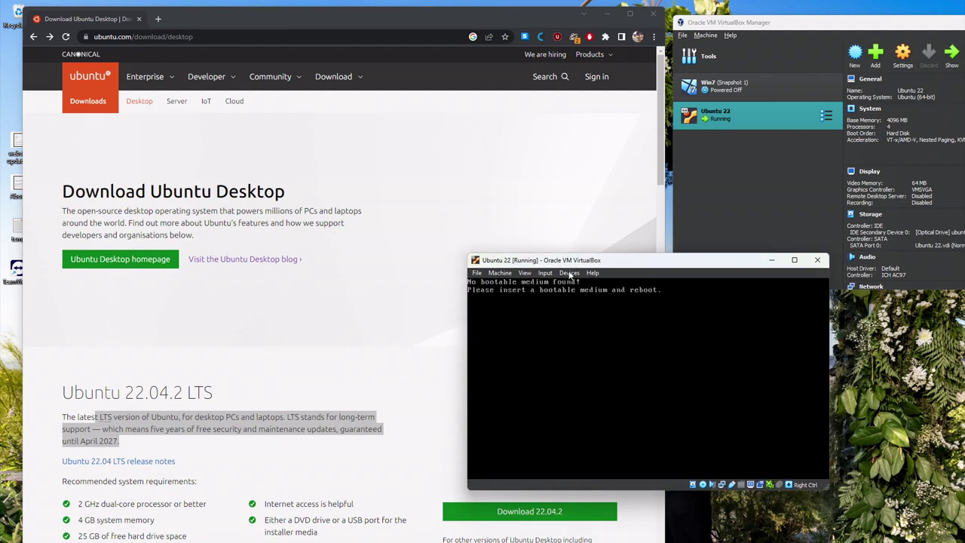
Reset the virtual machine and choose CD-ROM in the temporary boot device selection
click(498, 273)
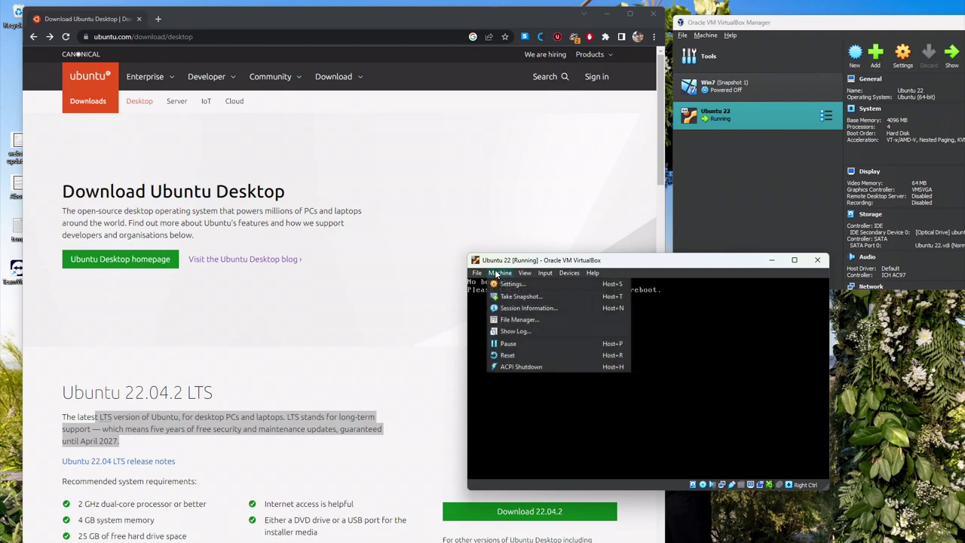
click(513, 358)
key(F12)
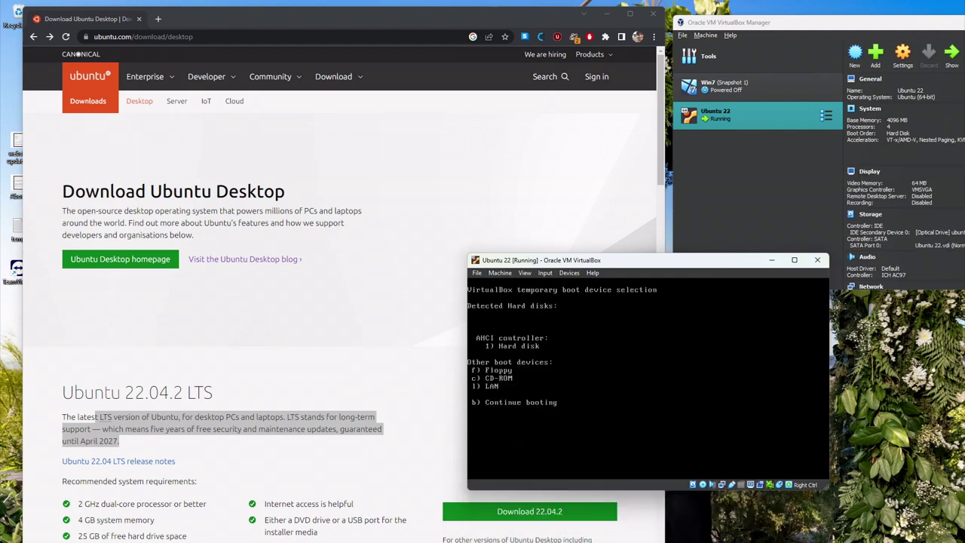
key(c)
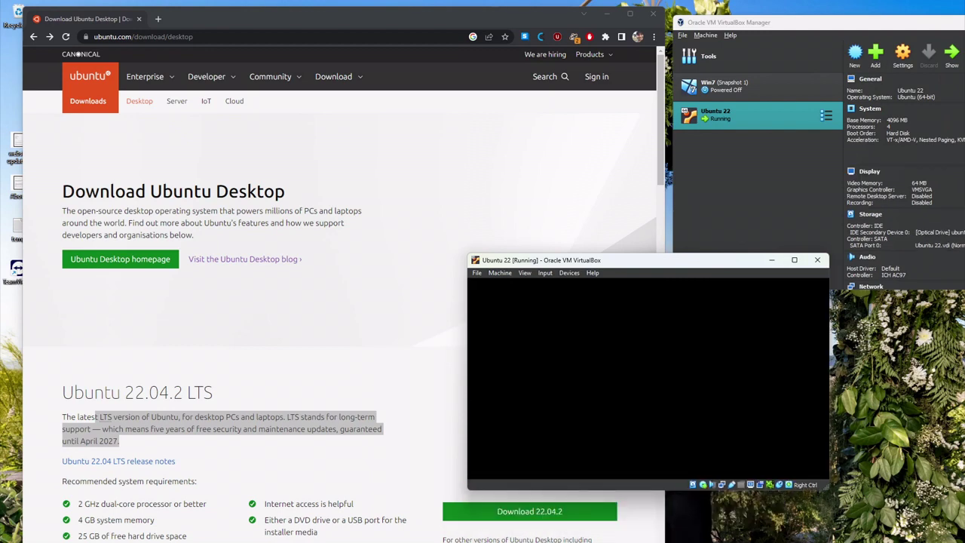
Boot the Try or Install Ubuntu entry from the GRUB list
key(Down)
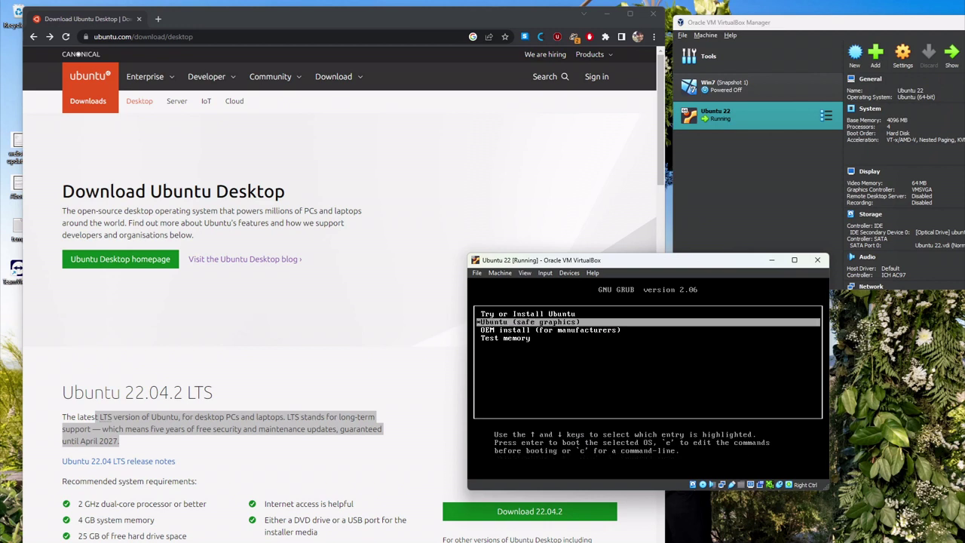
key(Up)
key(Down)
key(Down)
key(Up)
key(Up)
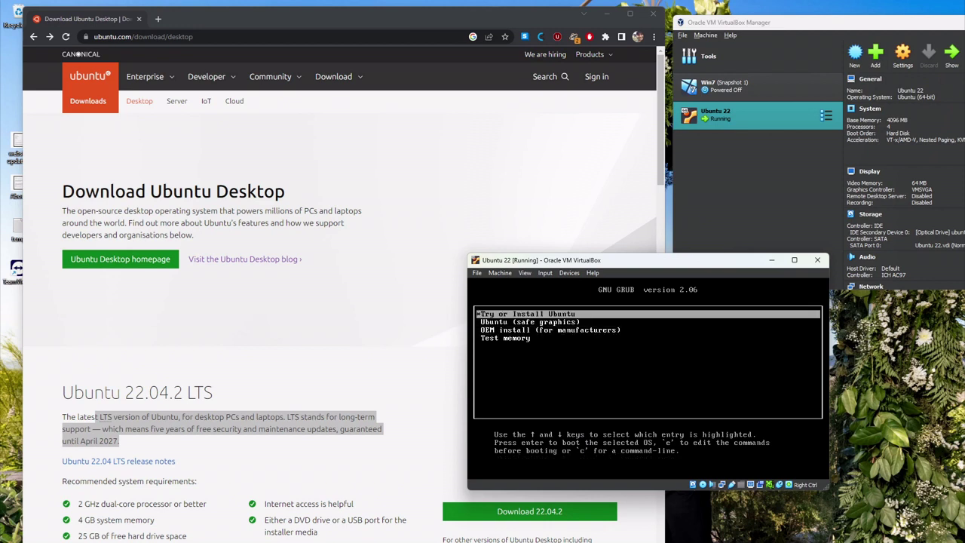
key(Down)
key(Up)
key(Return)
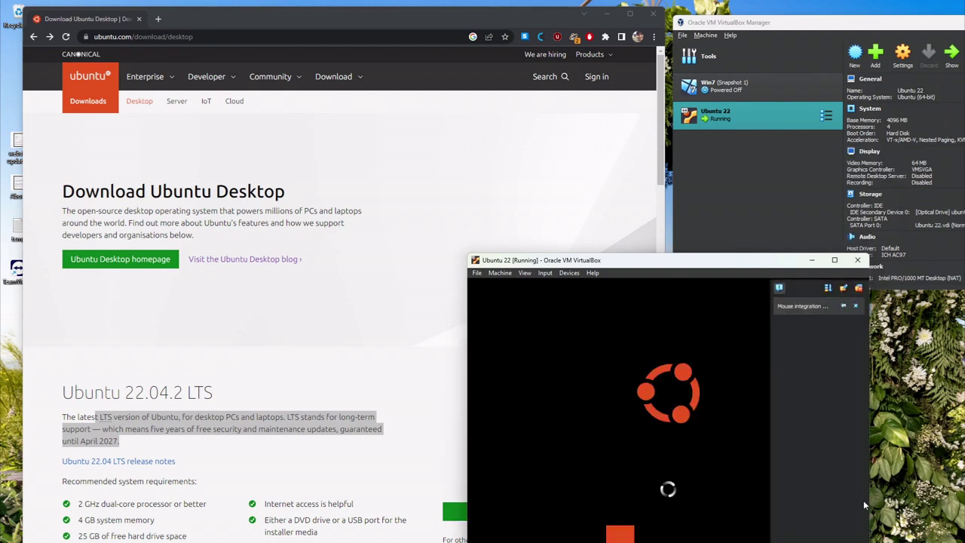
Close the mouse integration notification, shrink the virtual machine window, and place it below the VirtualBox Manager window
click(854, 306)
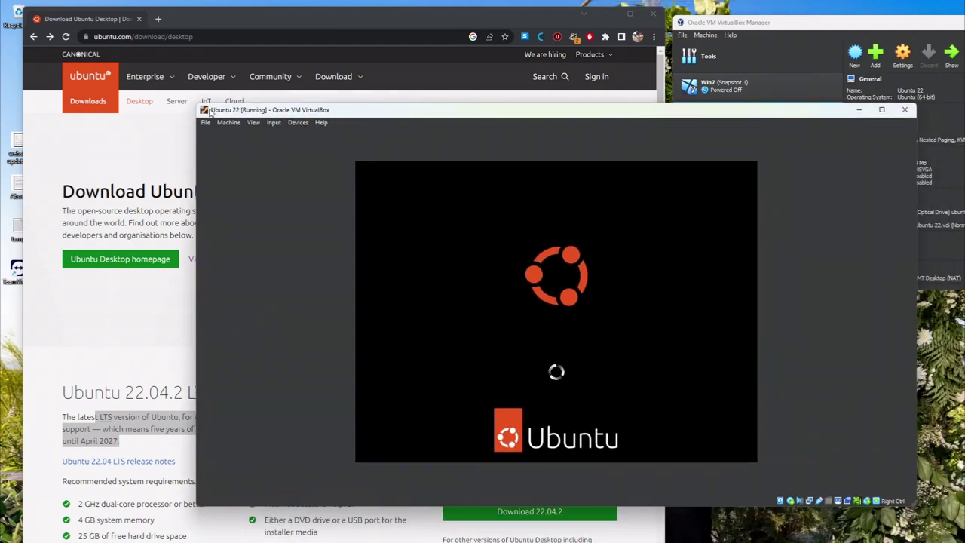
click(240, 123)
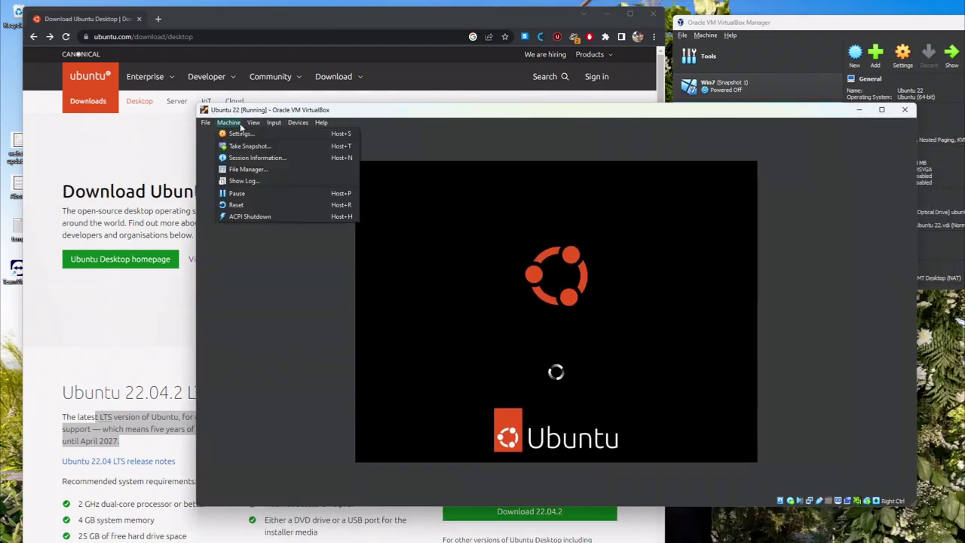
mouse_move(254, 124)
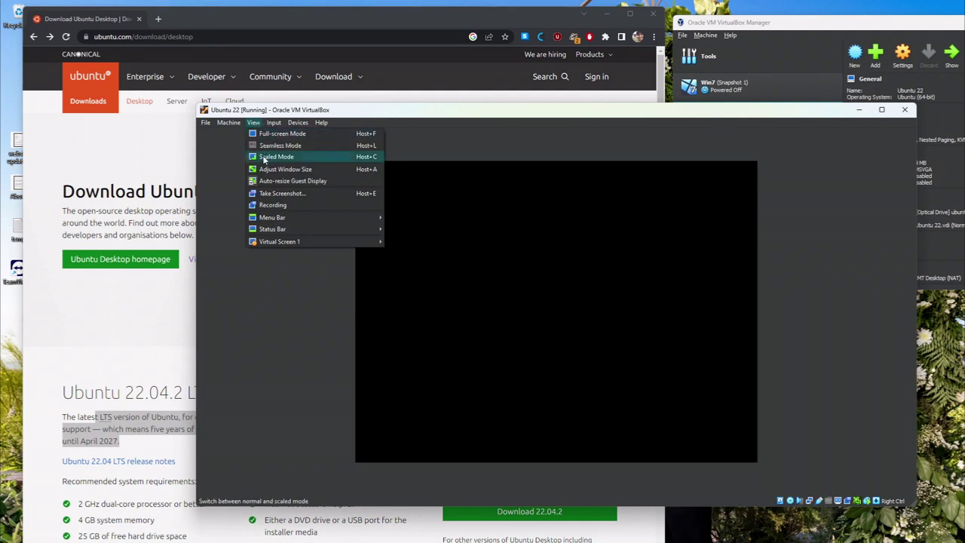
click(907, 486)
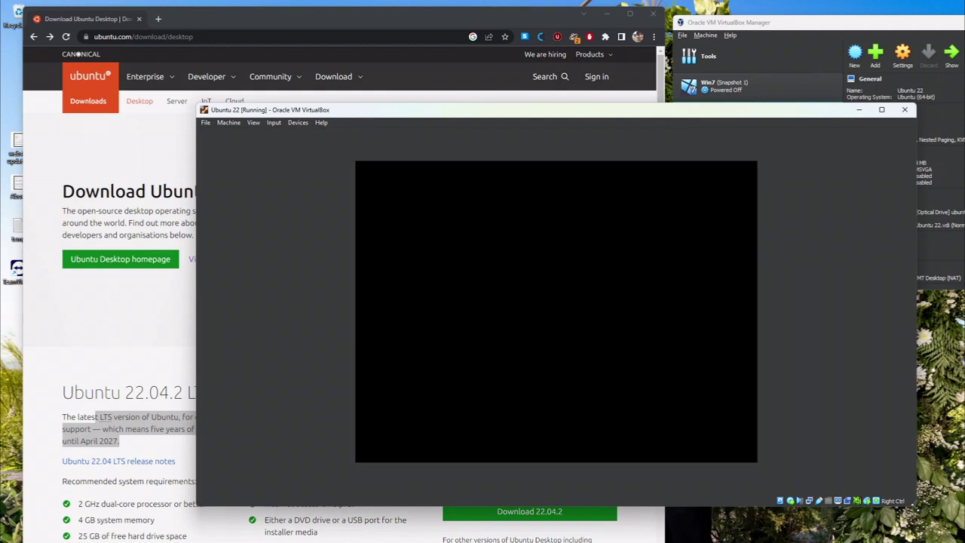
drag(918, 505, 637, 469)
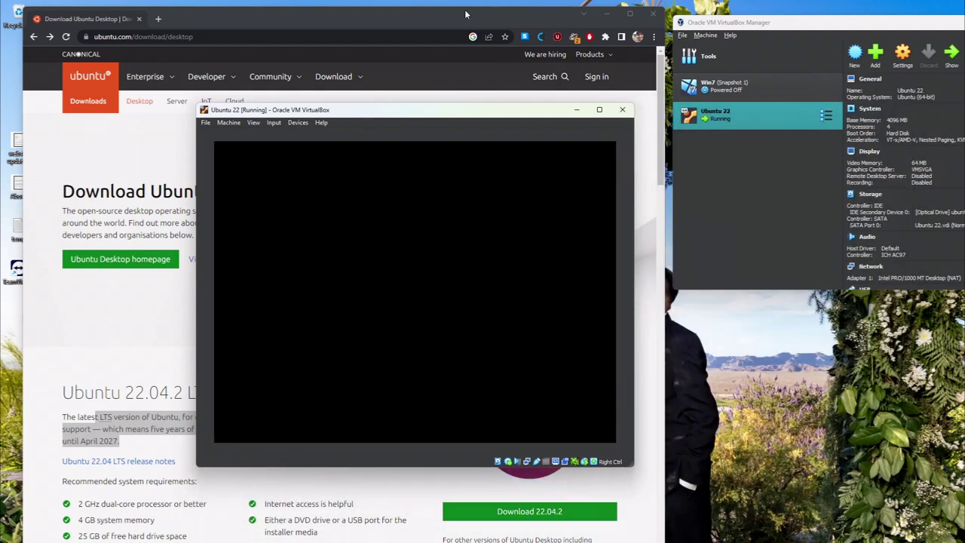
drag(479, 112, 964, 302)
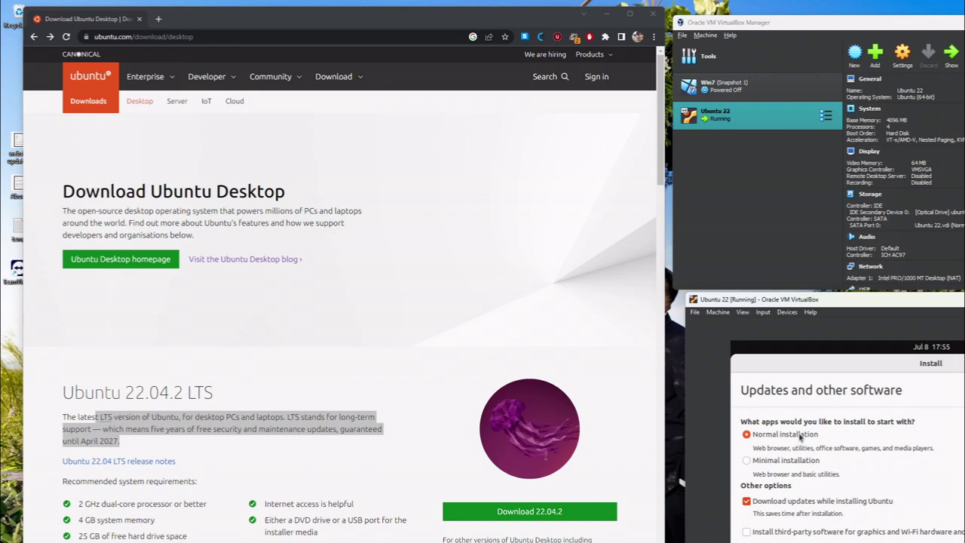
Set the update and third-party software options, then confirm Erase disk and install Ubuntu with advanced features set to None
click(747, 502)
click(748, 532)
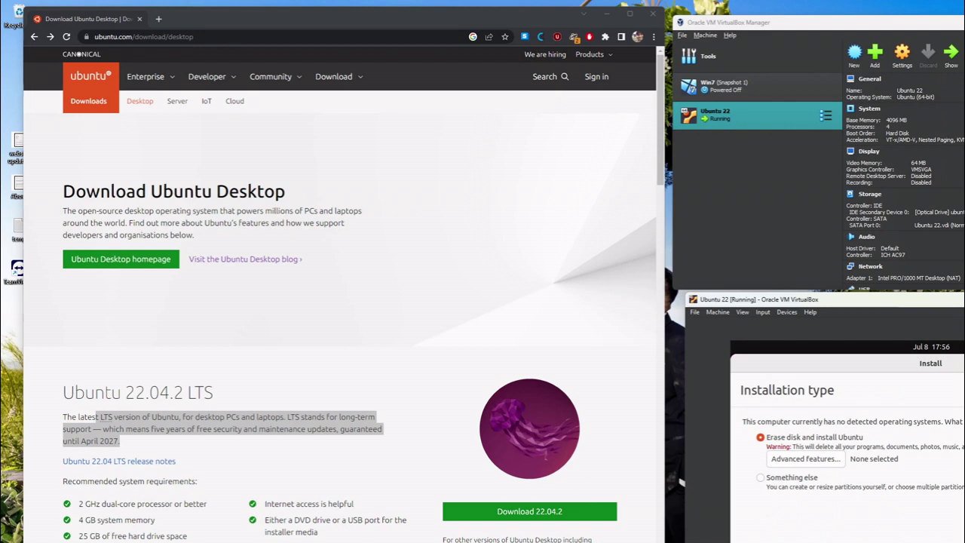
click(810, 462)
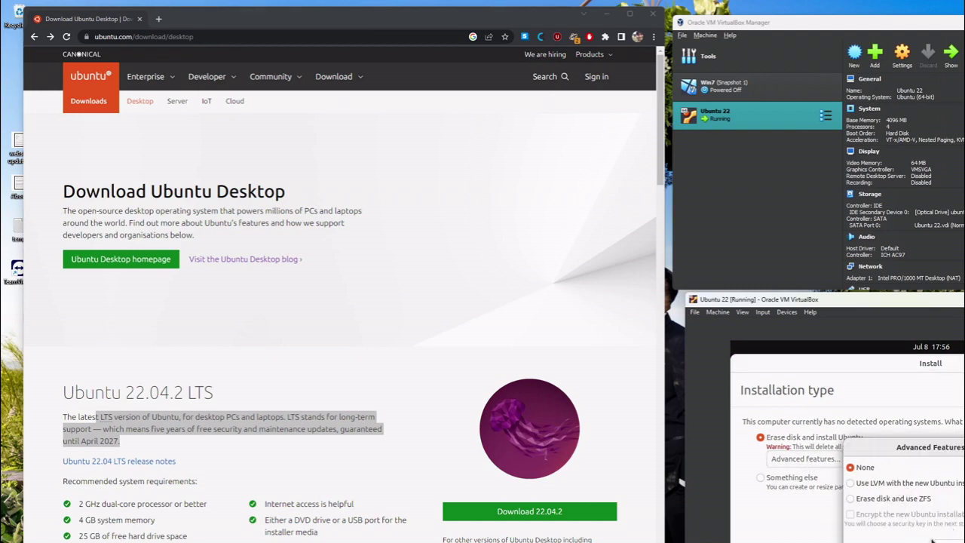
click(947, 541)
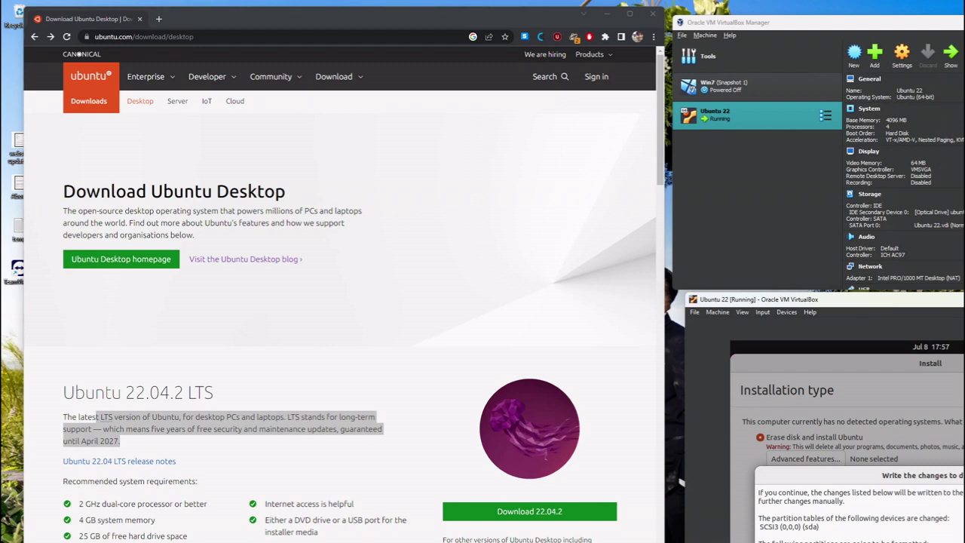
key(Return)
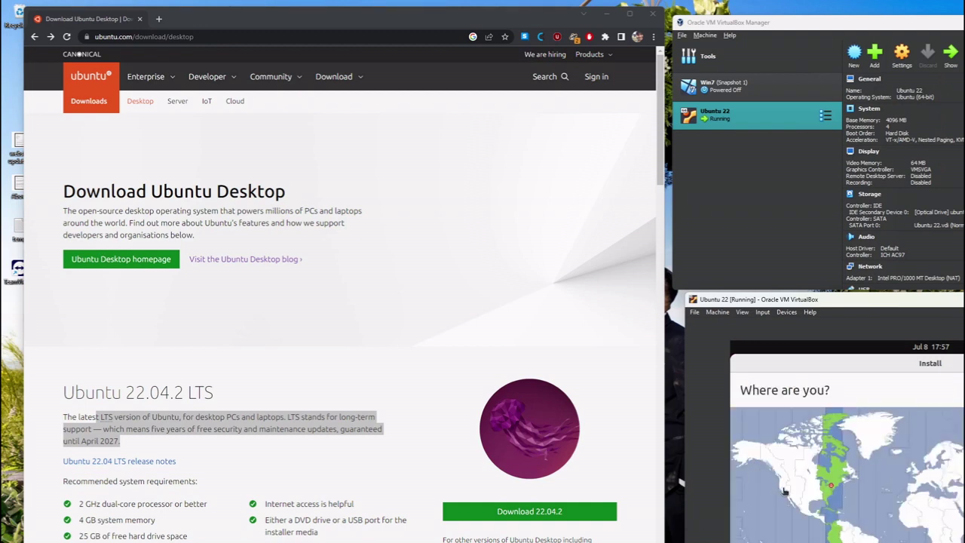
Pick the US West Coast on the time zone map, enter the account owner's name, and set the computer's name to ROGVB
click(784, 492)
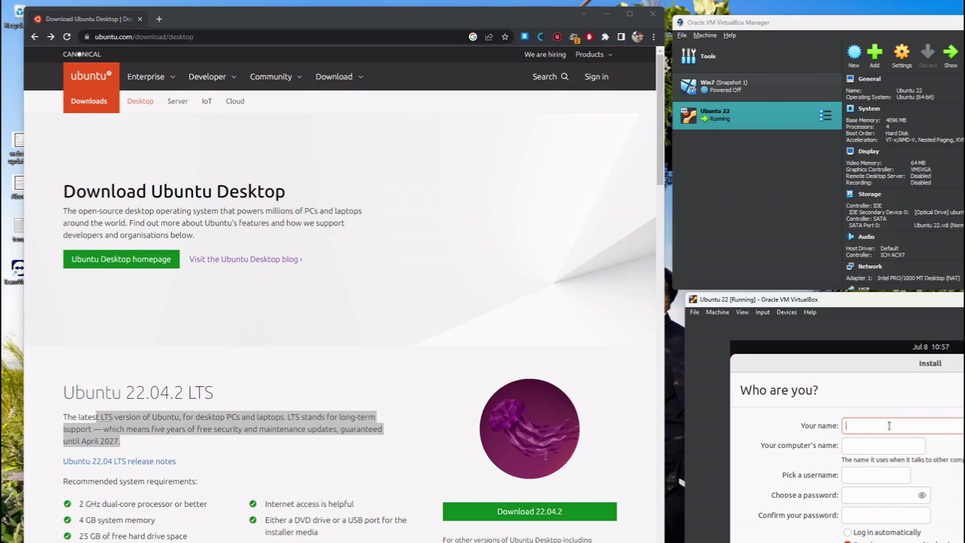
text(Ryan)
key(Tab)
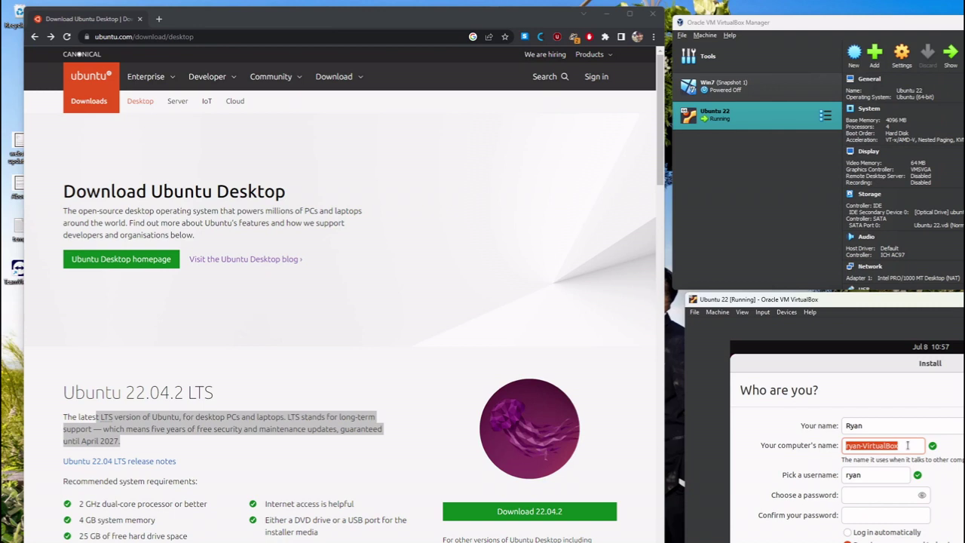
text(ROGVB)
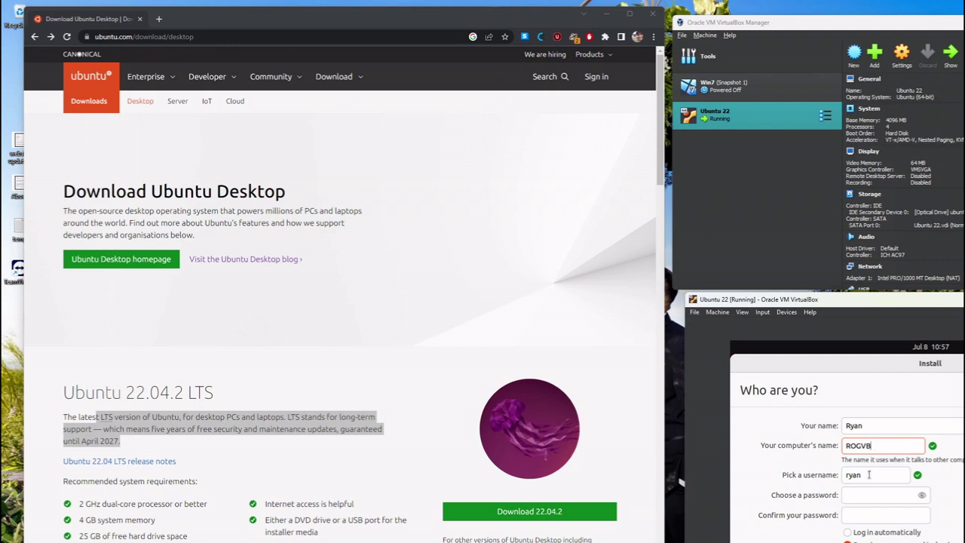
Enter the account's username, fill in and confirm the account password, and show the password as plain text
key(Tab)
text(r)
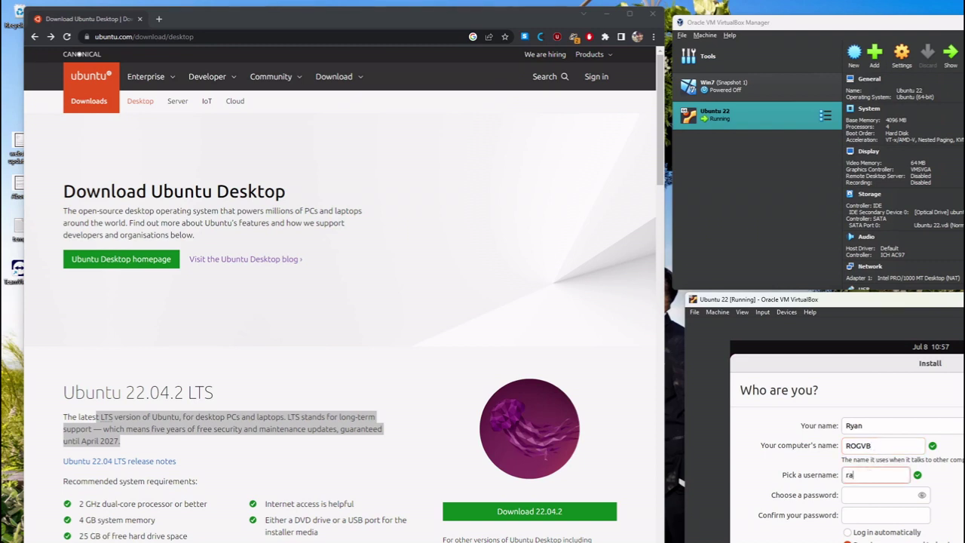
text(yan)
click(868, 495)
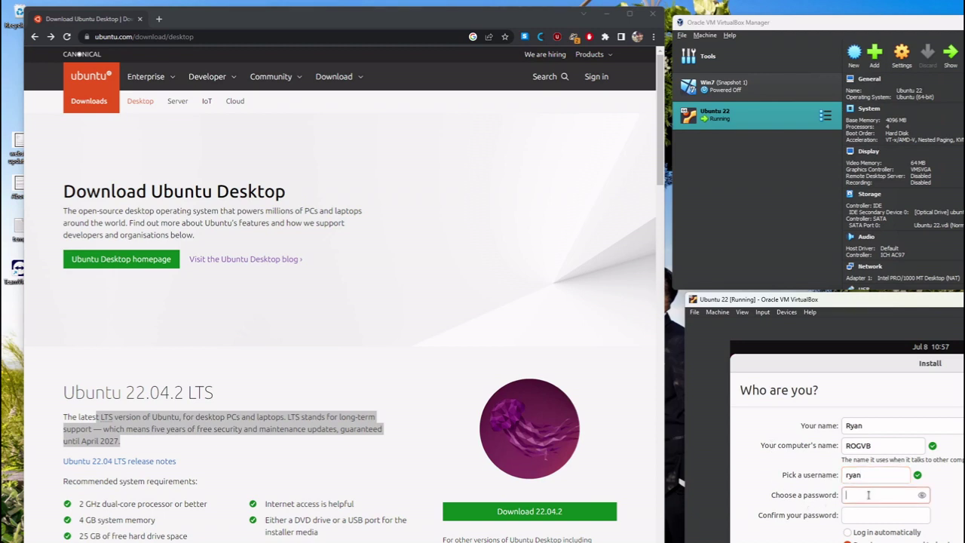
text(●●●●)
key(Tab)
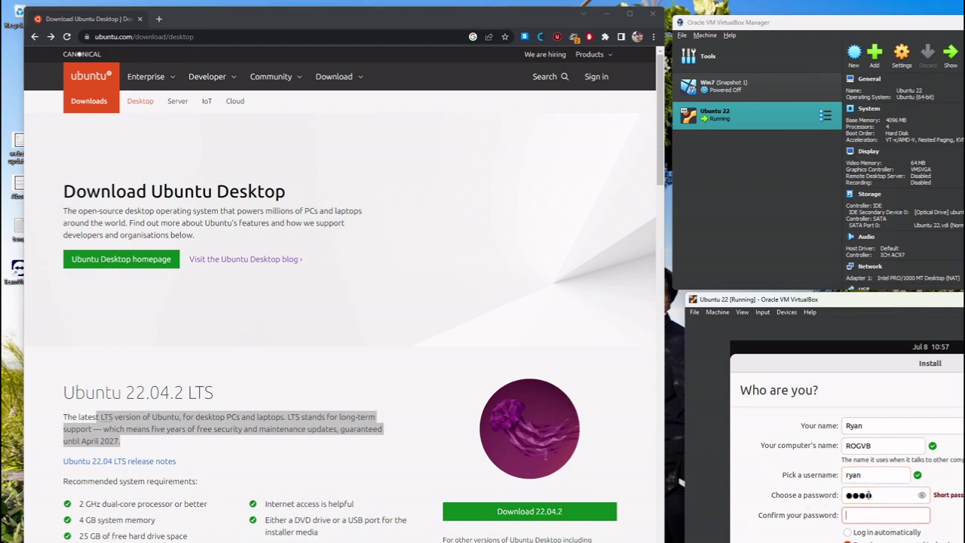
text(●●●n)
click(922, 494)
Set the account to Log in automatically and start the Ubuntu installation
click(864, 533)
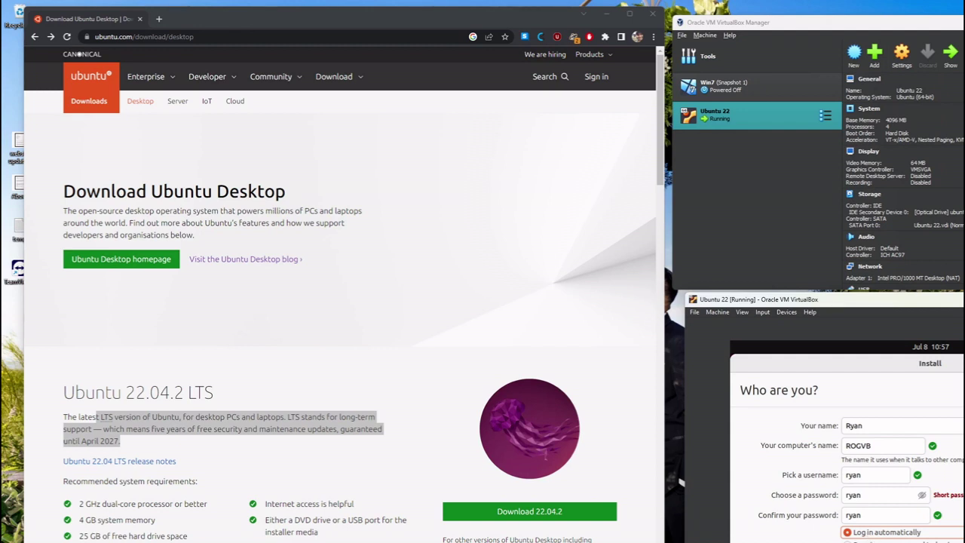
click(889, 542)
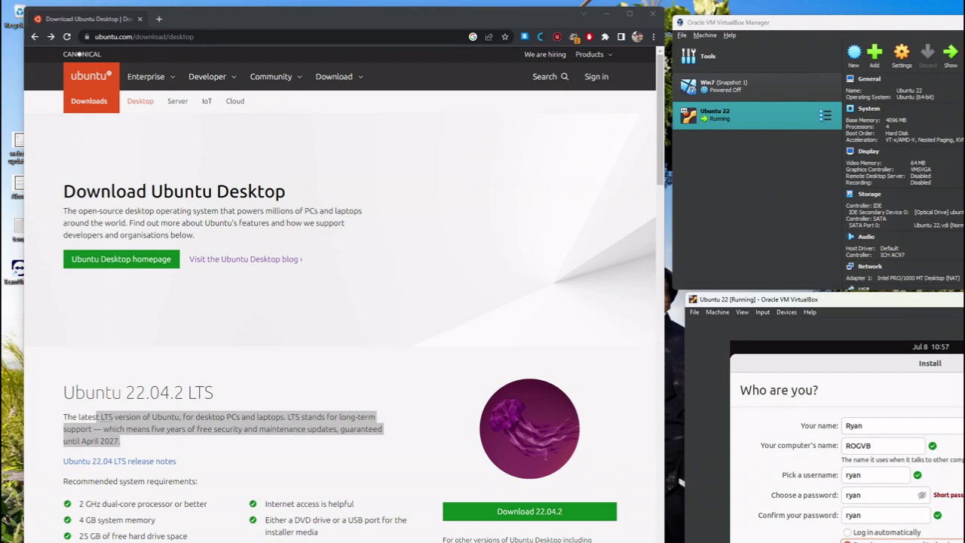
click(886, 533)
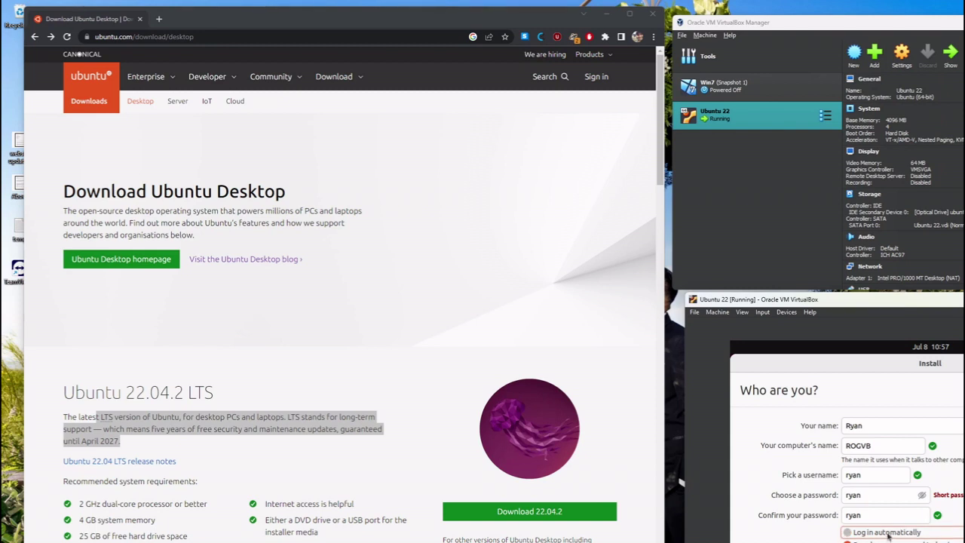
click(897, 542)
click(900, 532)
click(900, 542)
click(902, 532)
click(902, 542)
click(904, 534)
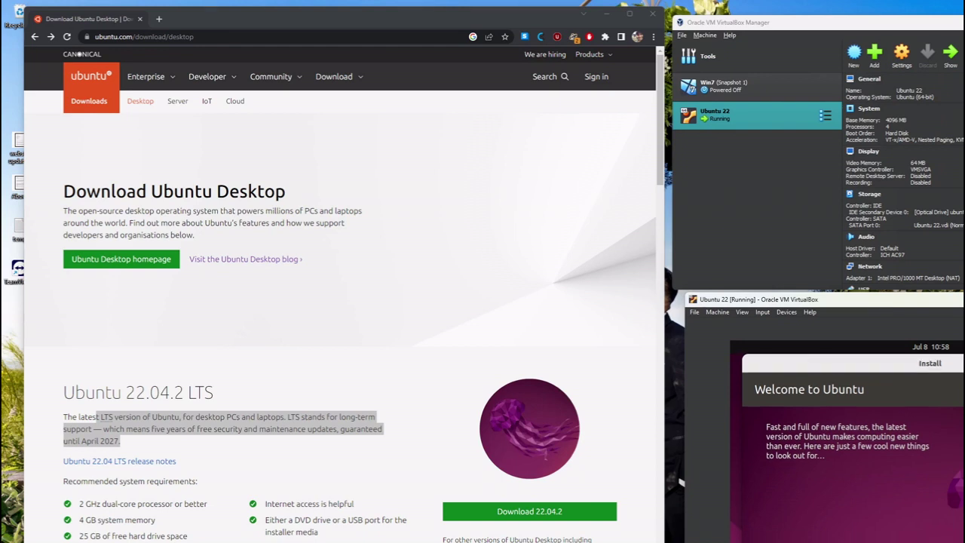
Switch the virtual machine window to Scaled Mode with its information message suppressed in future, and enlarge and reposition the window
drag(875, 300, 831, 106)
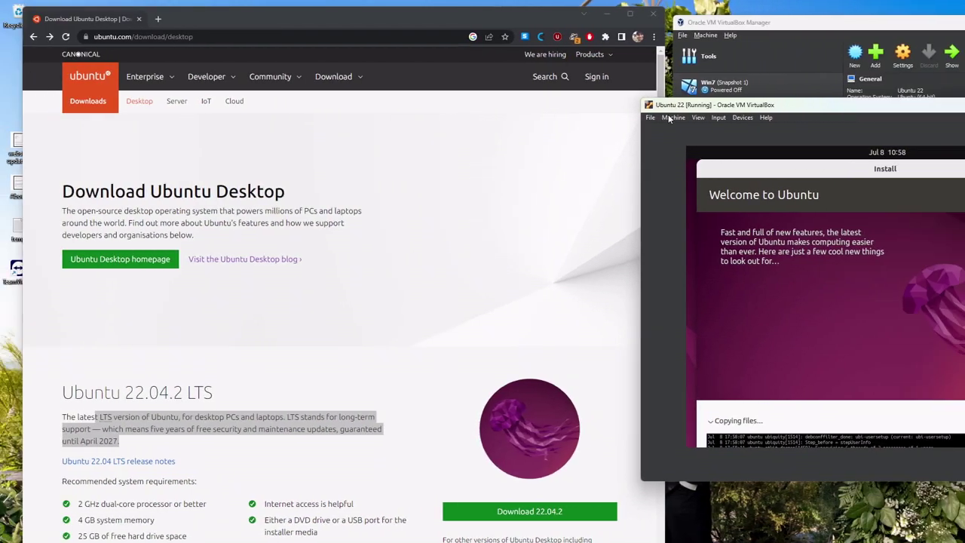
click(697, 117)
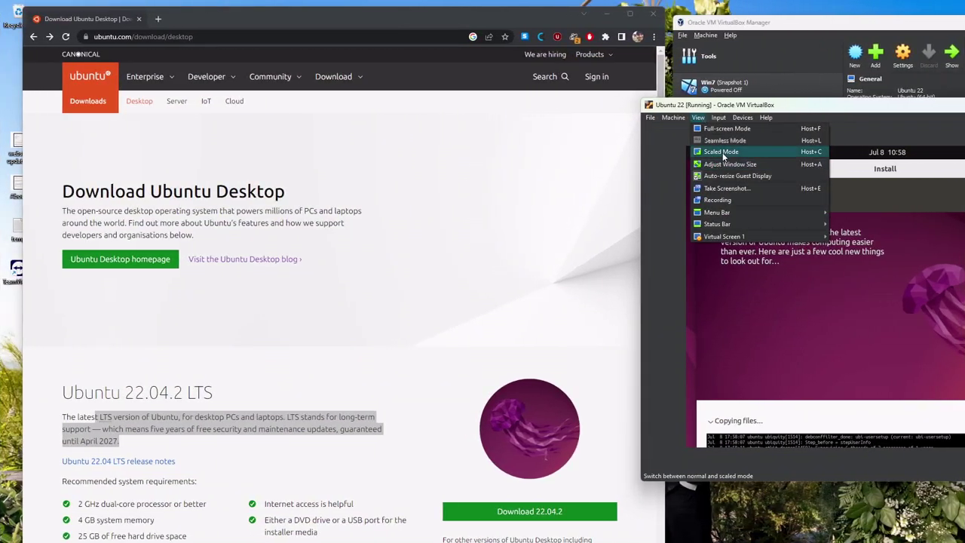
click(716, 152)
click(846, 319)
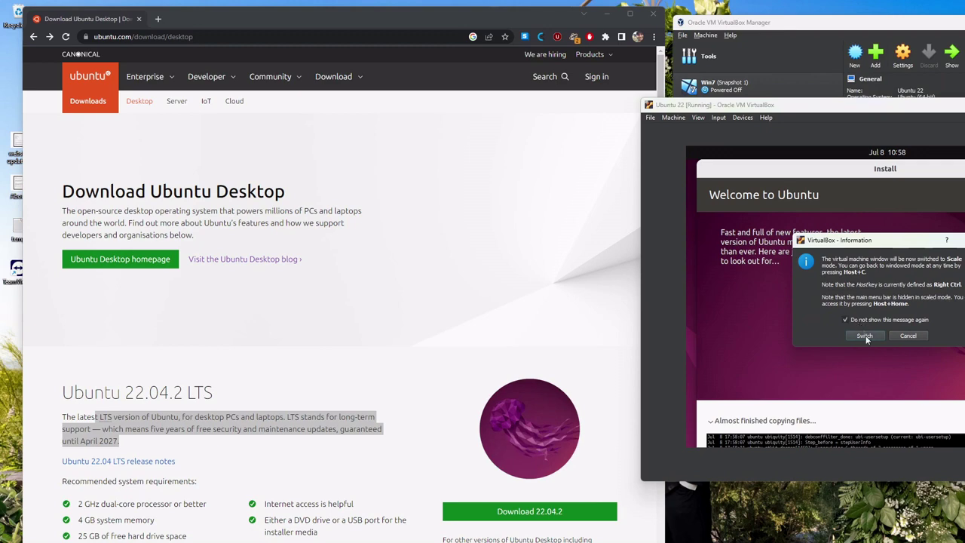
click(865, 335)
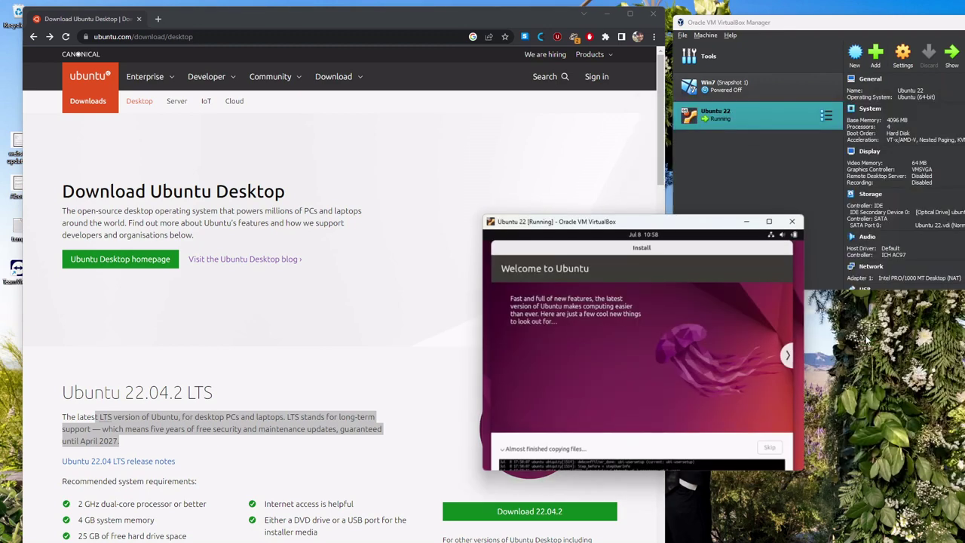
drag(803, 471, 964, 542)
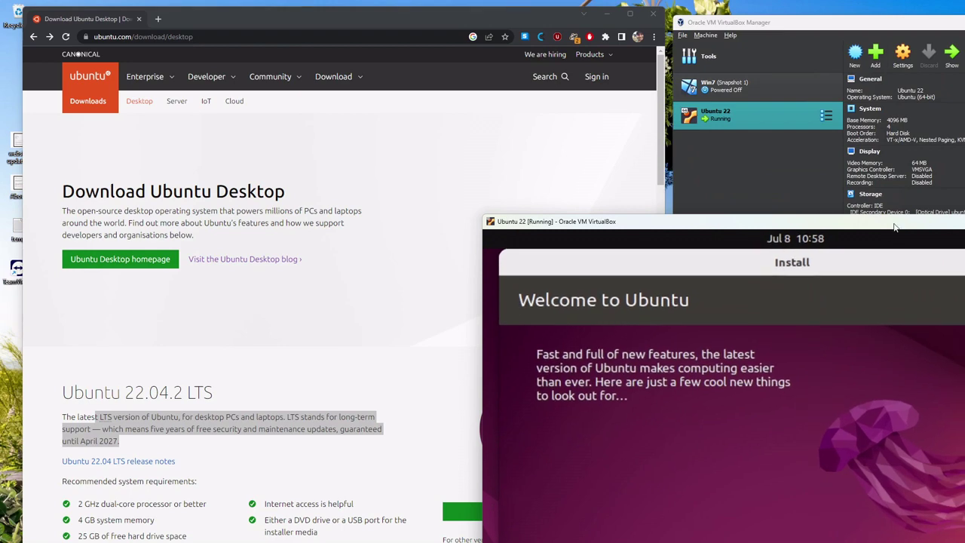
drag(895, 224, 859, 62)
Move the virtual machine window off the desktop area, open the Windows display settings, and select display 2
drag(801, 109, 689, 122)
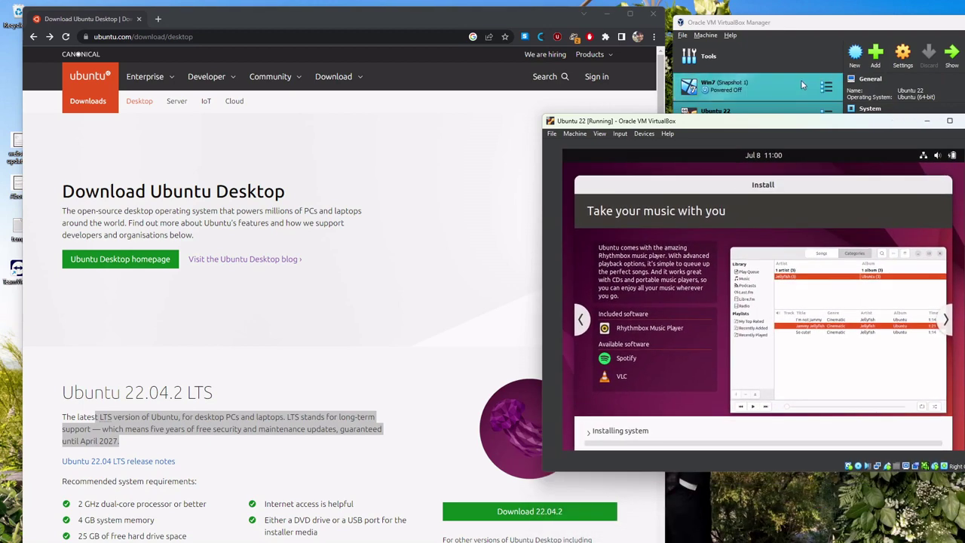
drag(820, 123, 964, 280)
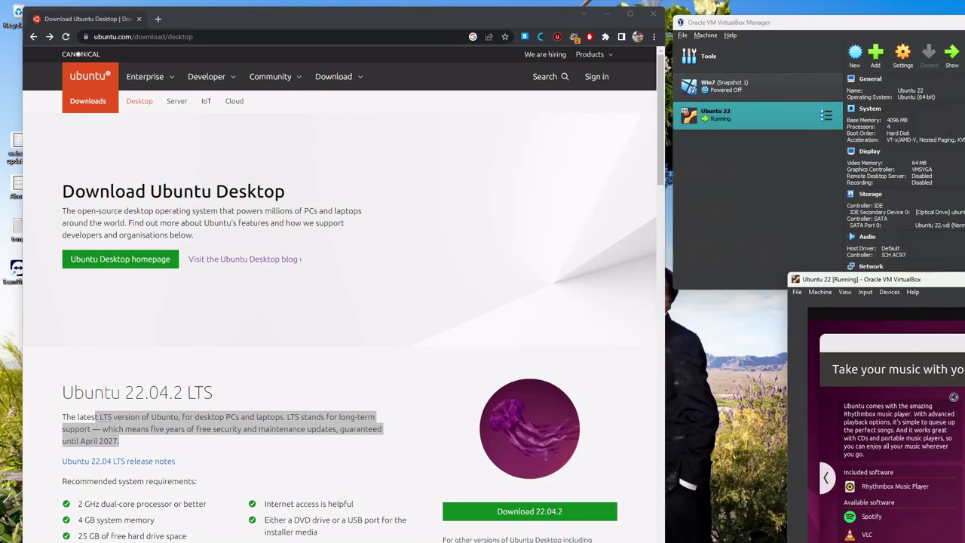
right_click(737, 375)
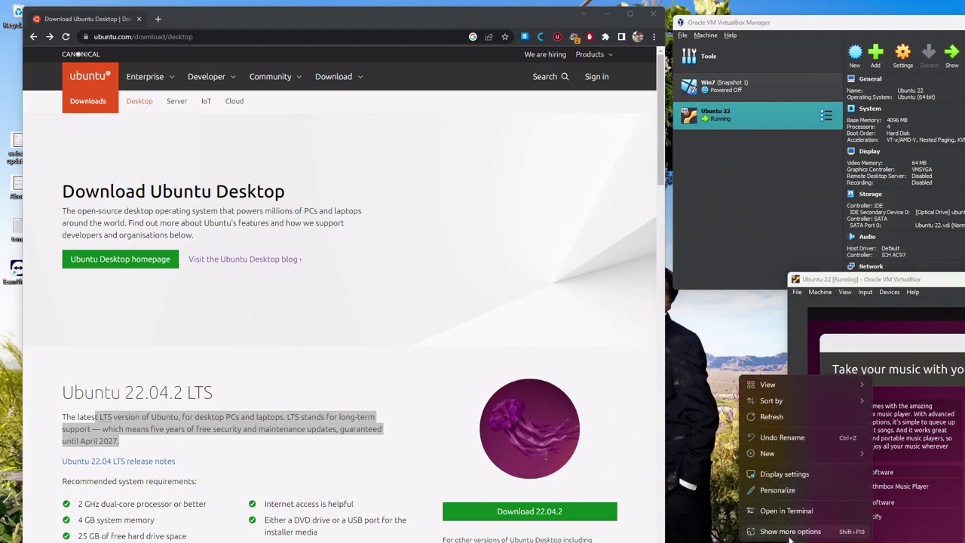
click(794, 475)
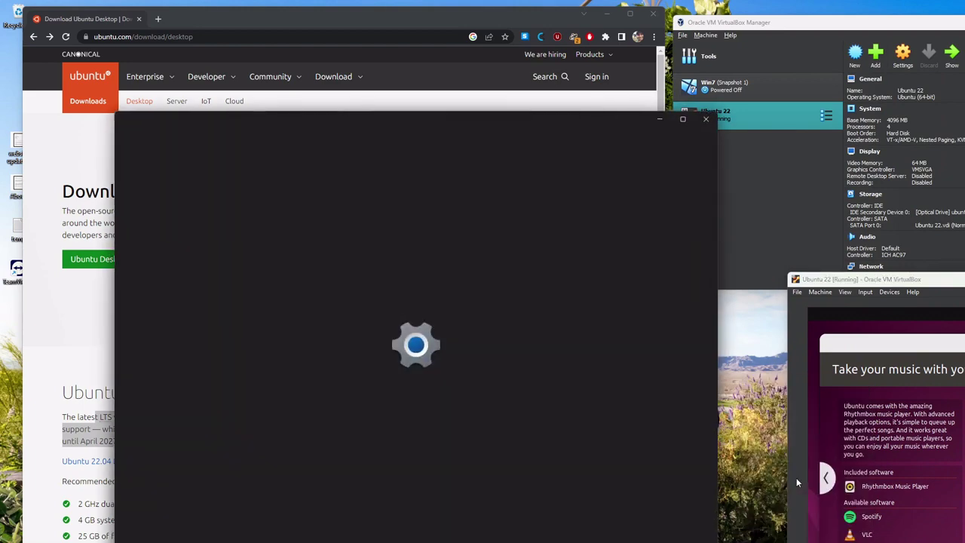
drag(590, 117, 667, 138)
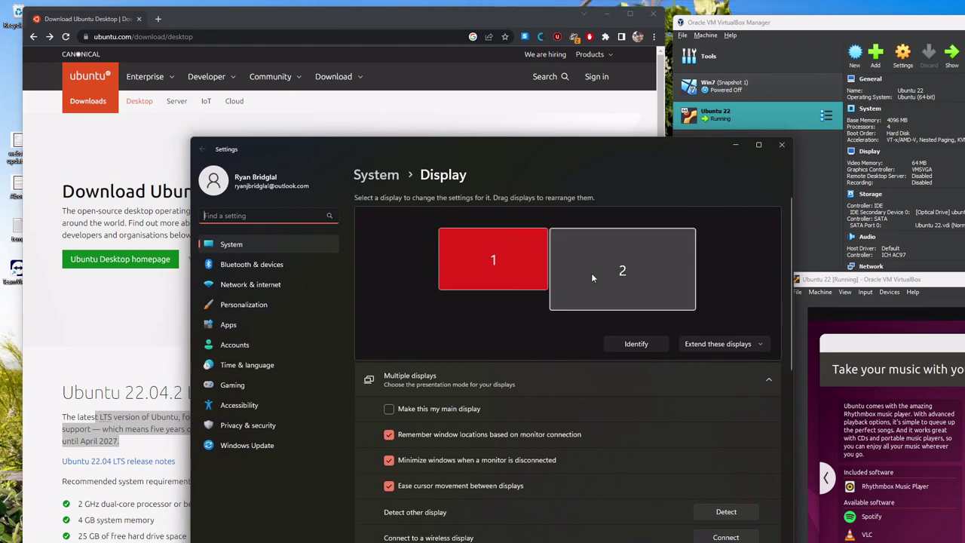
click(591, 273)
Examine display 2's scale, resolution and color profile in the Windows display settings, and close Settings
scroll(584, 423, down, 2)
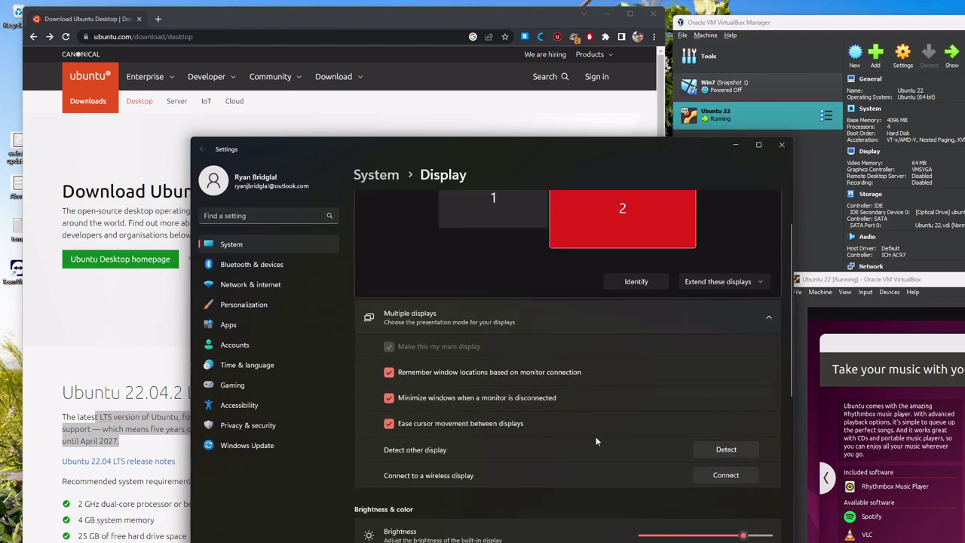
scroll(596, 422, up, 2)
scroll(626, 301, down, 5)
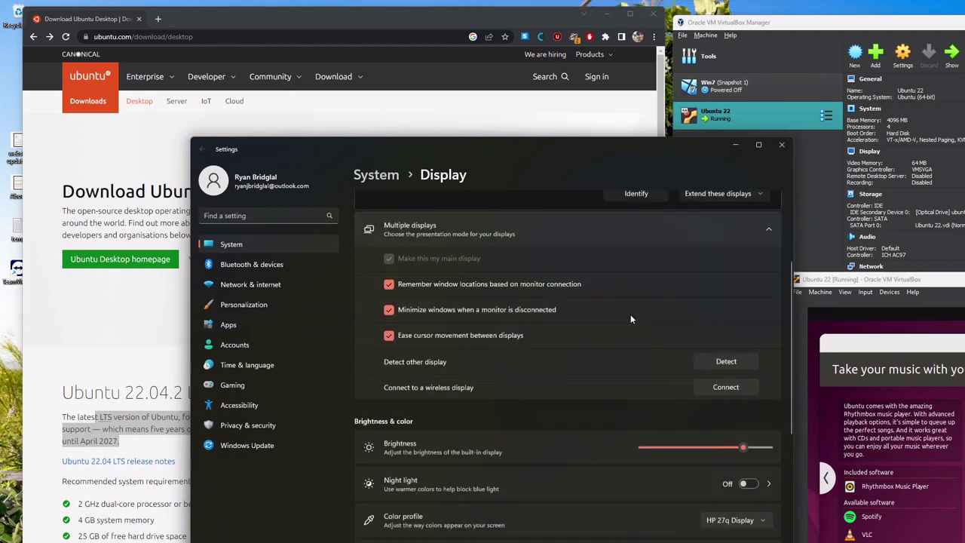
scroll(631, 318, down, 3)
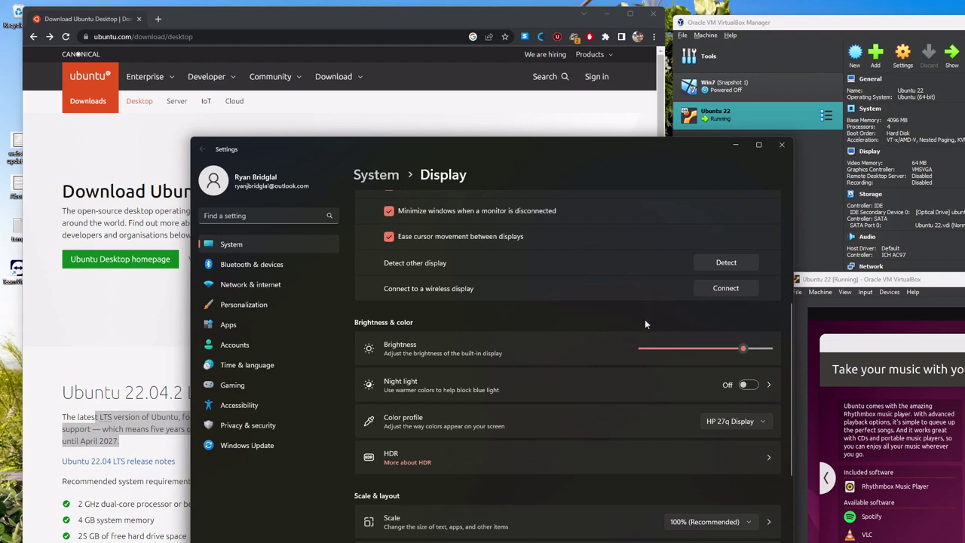
scroll(644, 320, down, 4)
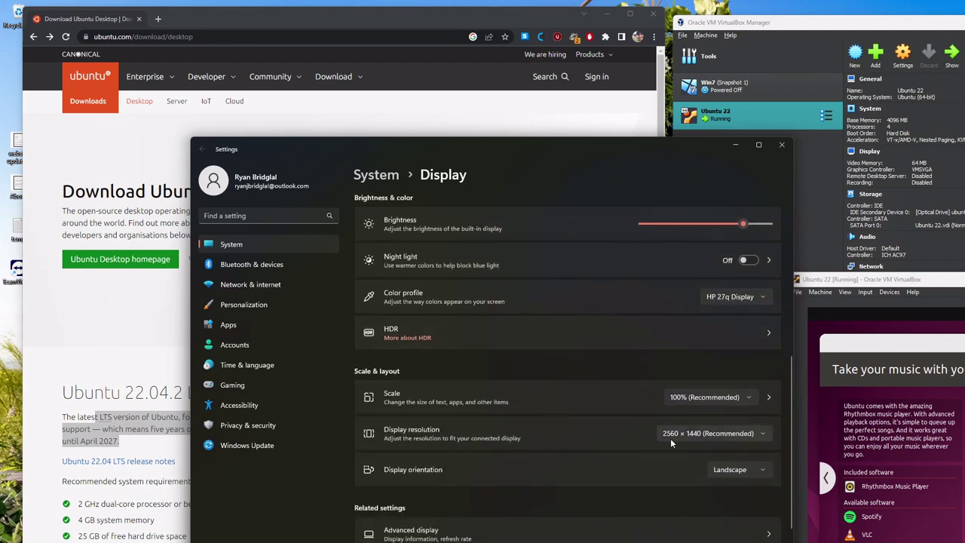
scroll(670, 436, up, 5)
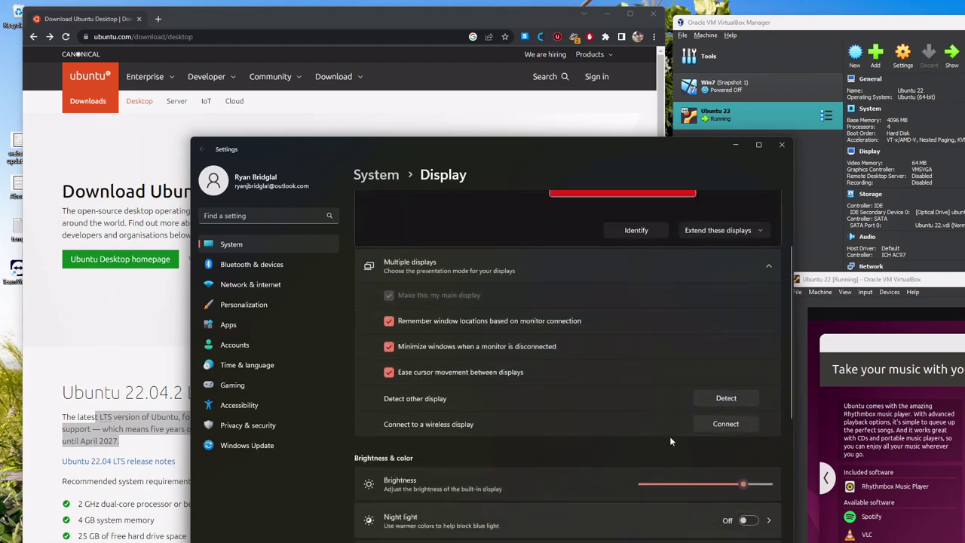
scroll(679, 441, down, 3)
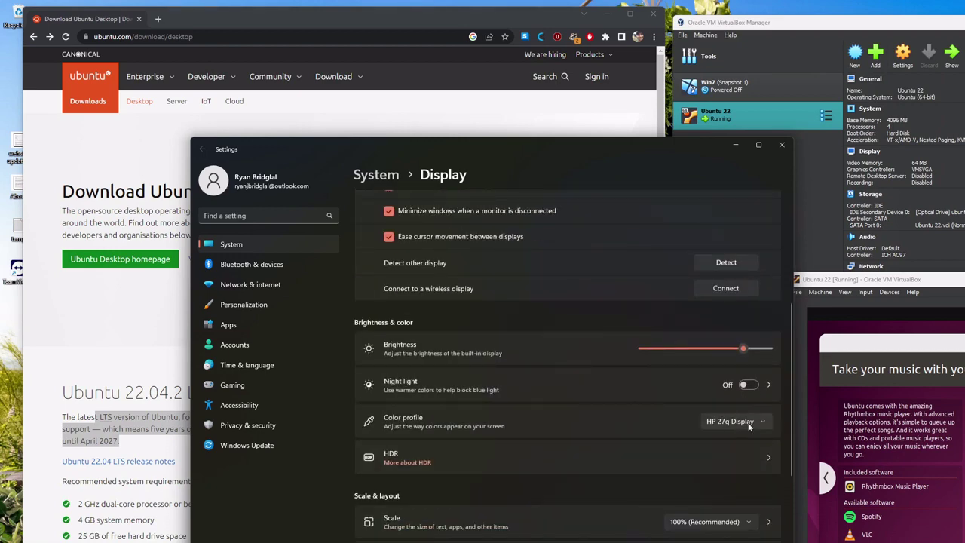
click(782, 144)
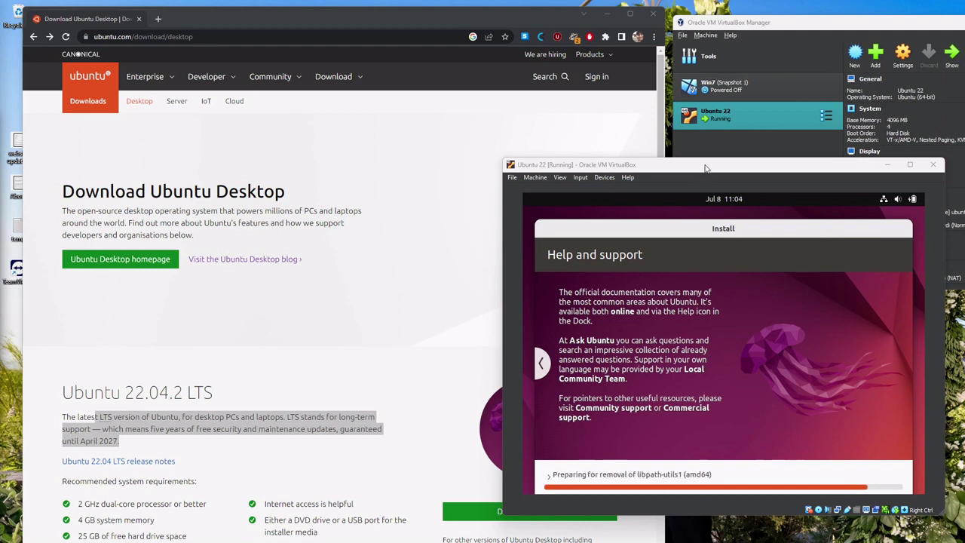
Restart the virtual machine from the Installation Complete dialog and acknowledge the prompt to remove the installation medium
drag(705, 167, 707, 189)
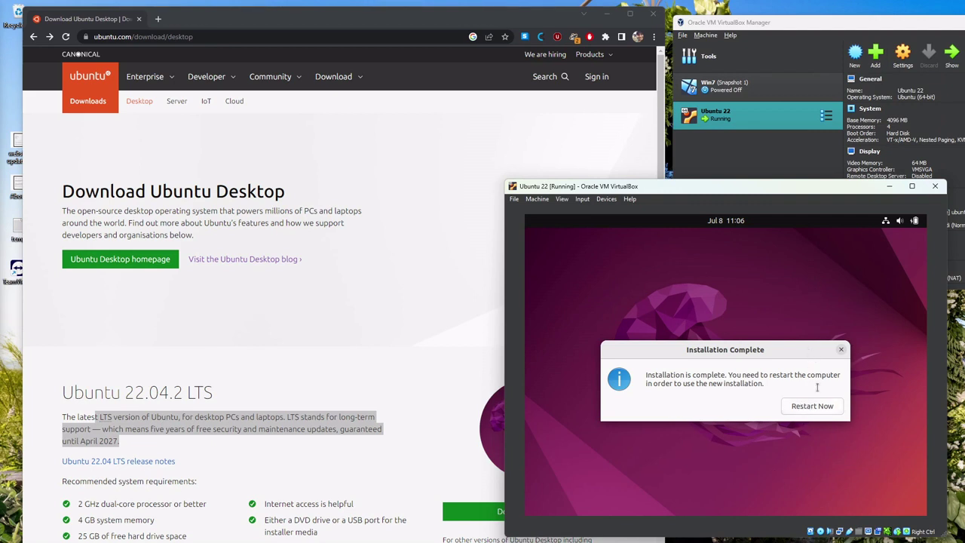
drag(817, 189, 851, 139)
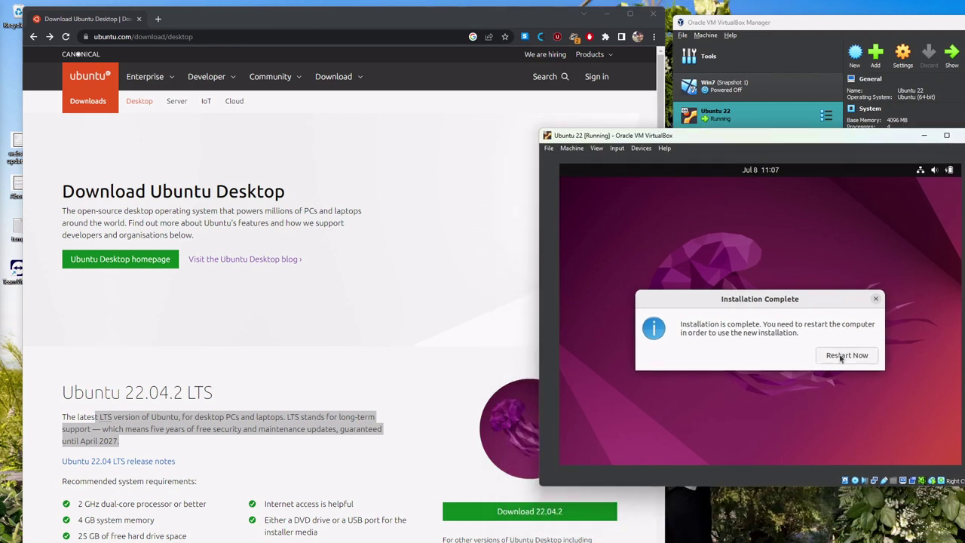
click(840, 356)
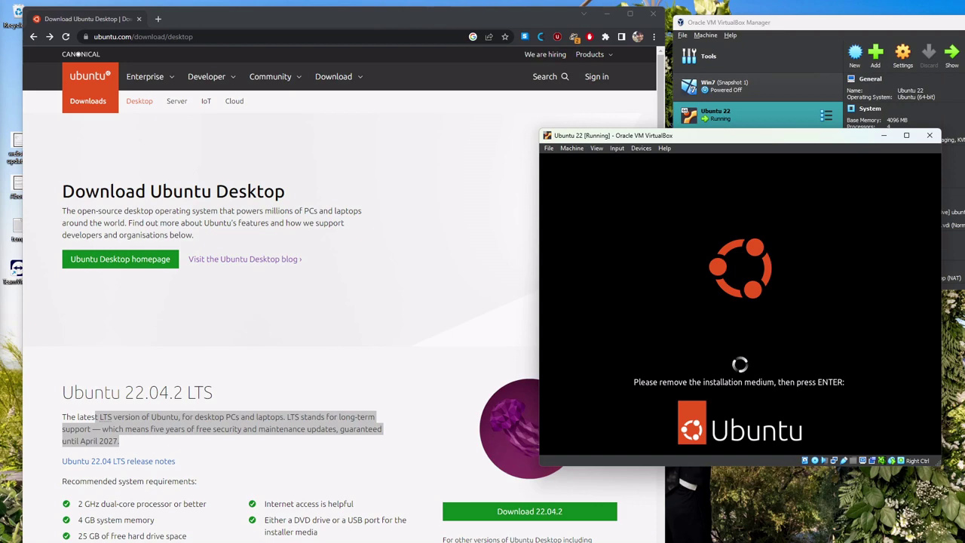
key(Return)
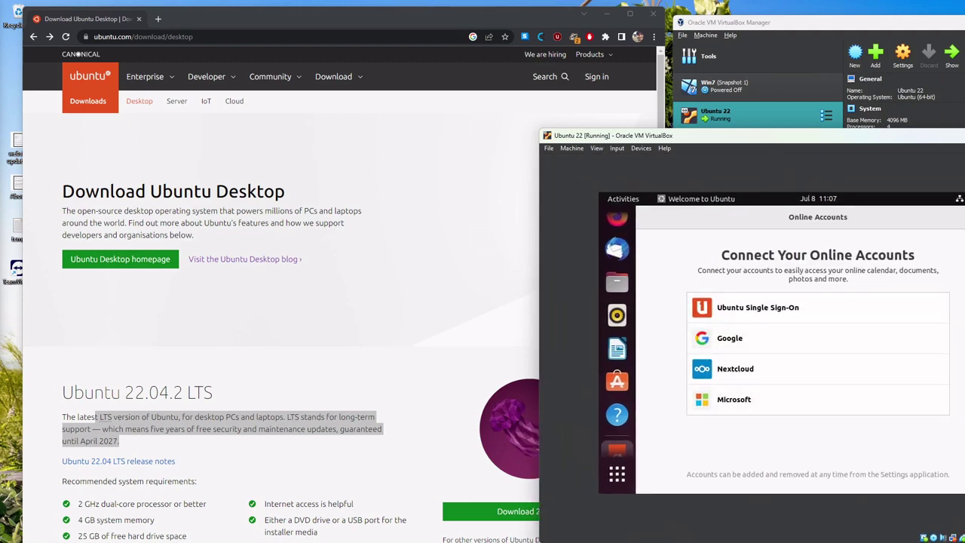
Complete the Ubuntu welcome setup without online accounts or Ubuntu Pro, declining to send system info and leaving Location Services off
click(964, 217)
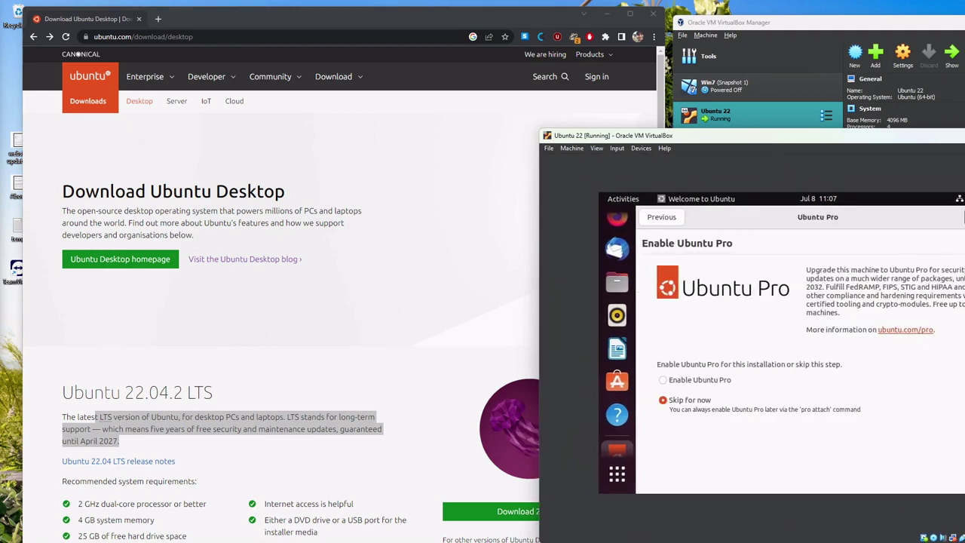
click(964, 217)
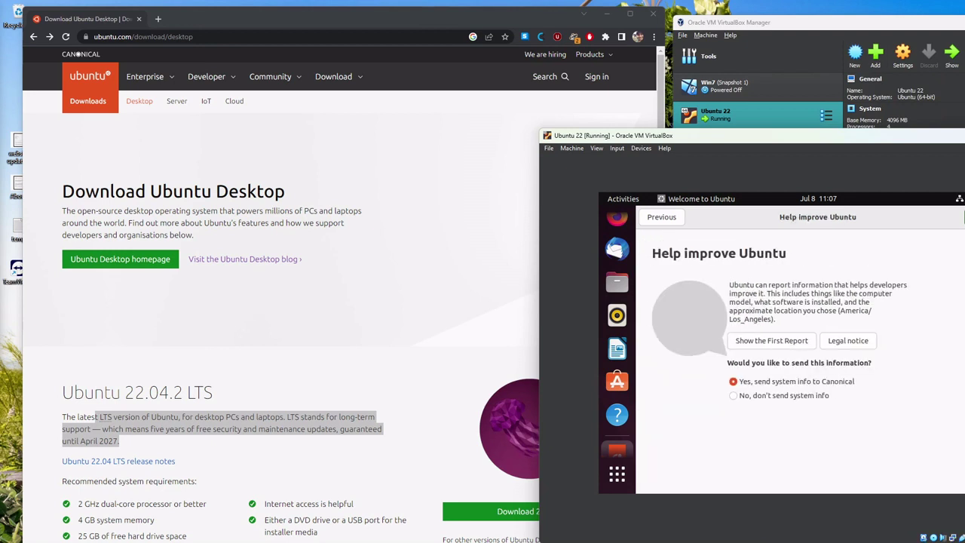
click(807, 400)
click(964, 217)
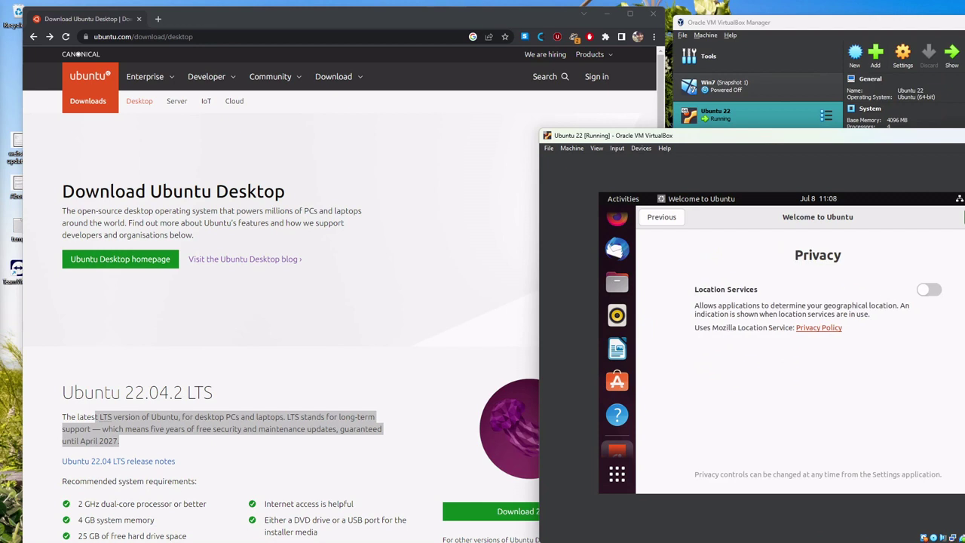
click(964, 217)
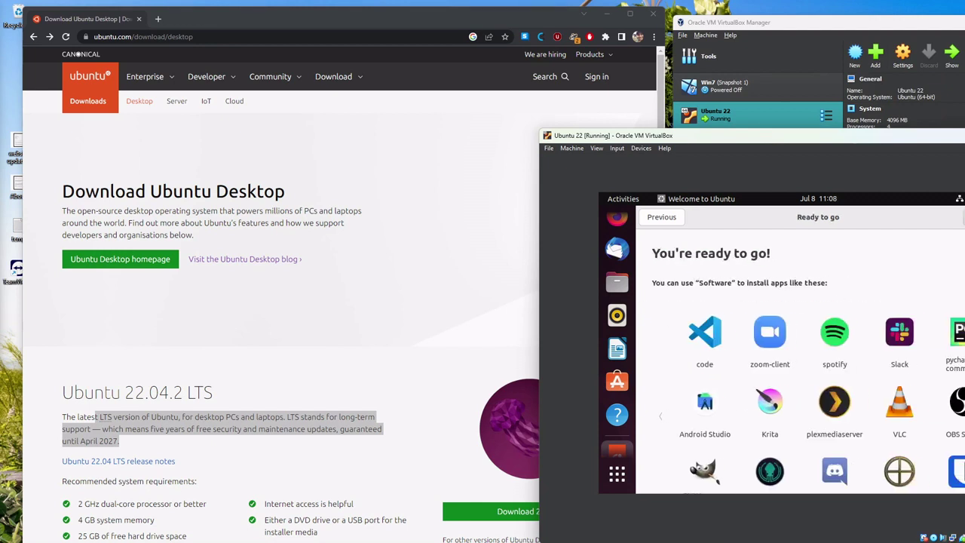
click(964, 217)
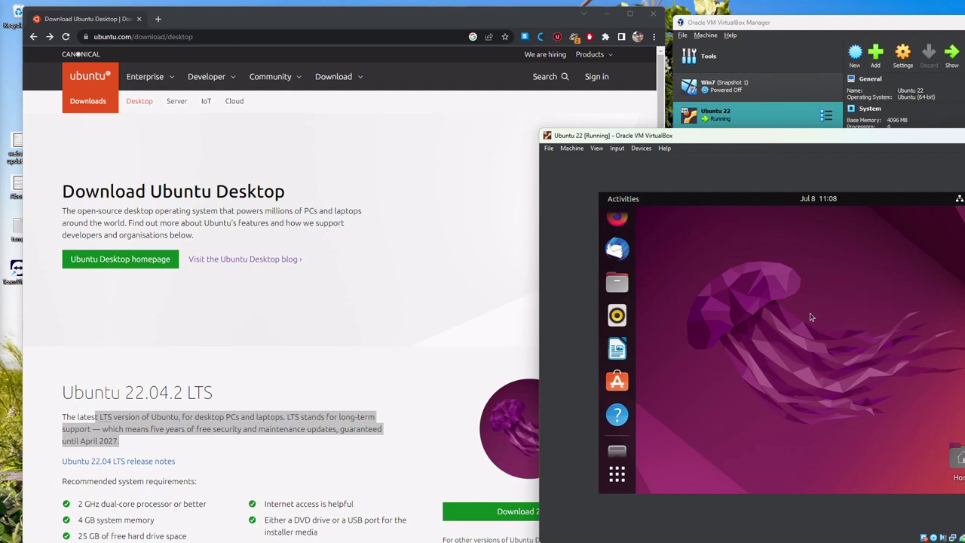
Open Firefox inside the virtual machine and view the Firefox Privacy Notice page
click(618, 222)
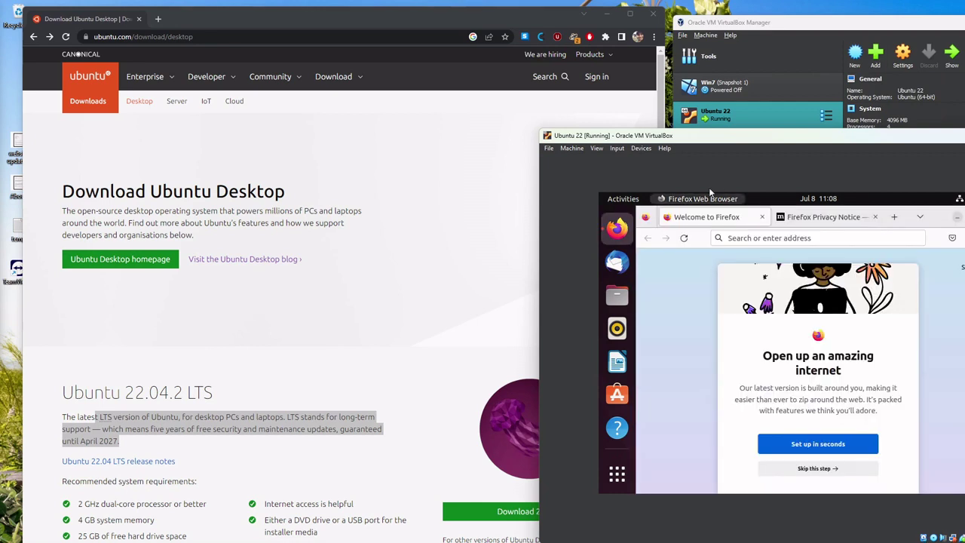
click(824, 224)
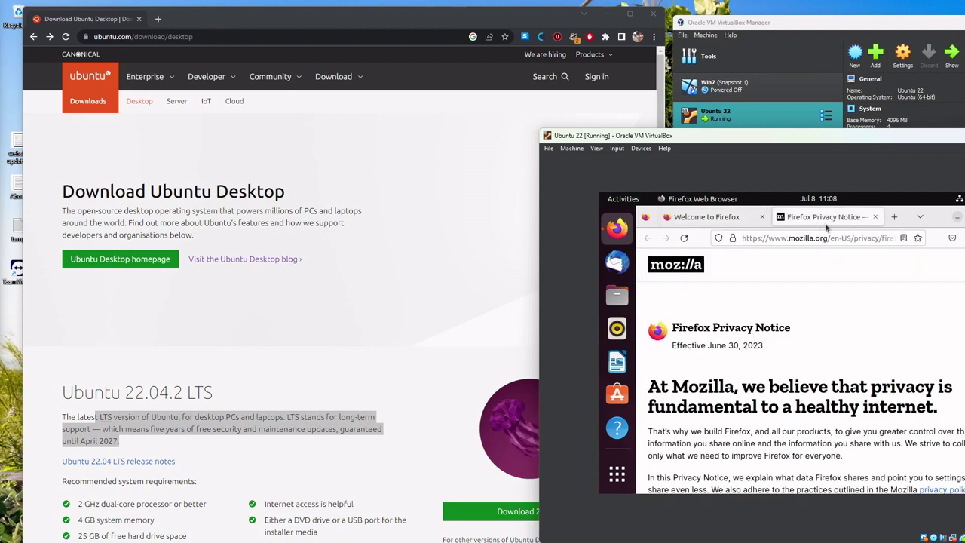
Load google.com in Firefox inside the virtual machine, decline the Google sign-in prompt, and close the browser
click(768, 238)
text(goog)
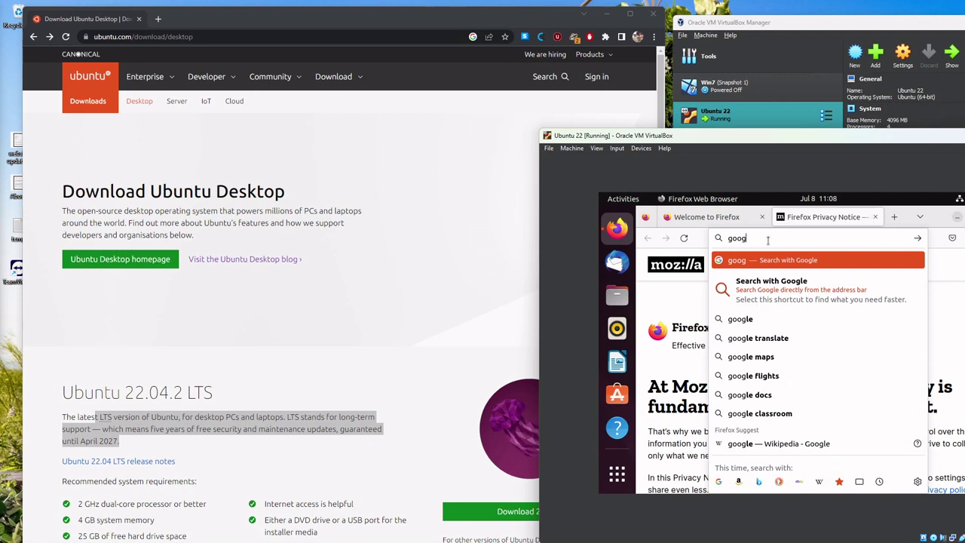
text(le.com)
key(Return)
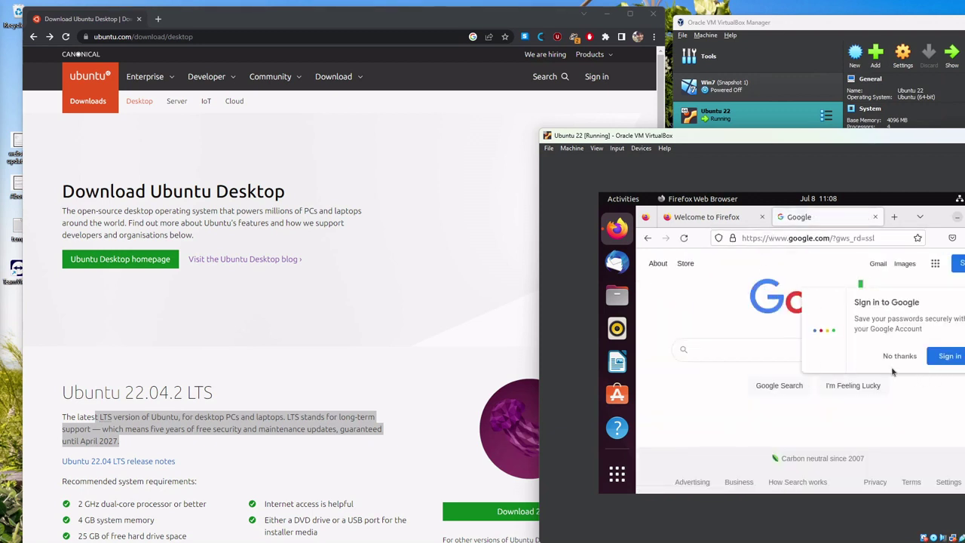
click(899, 356)
click(964, 217)
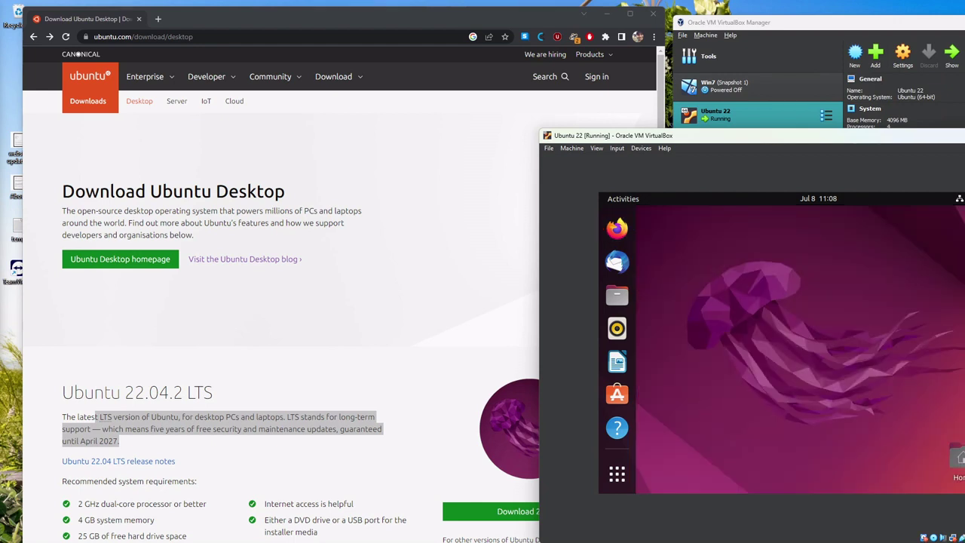
Set the Ubuntu display resolution to 1920 × 1200 (16:10), keep the new display settings, and close Settings
right_click(857, 318)
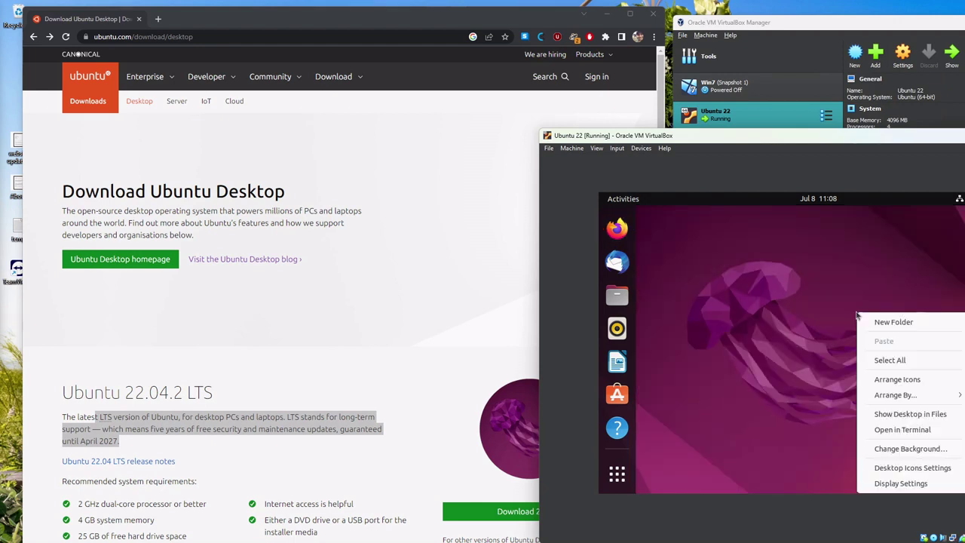
click(893, 485)
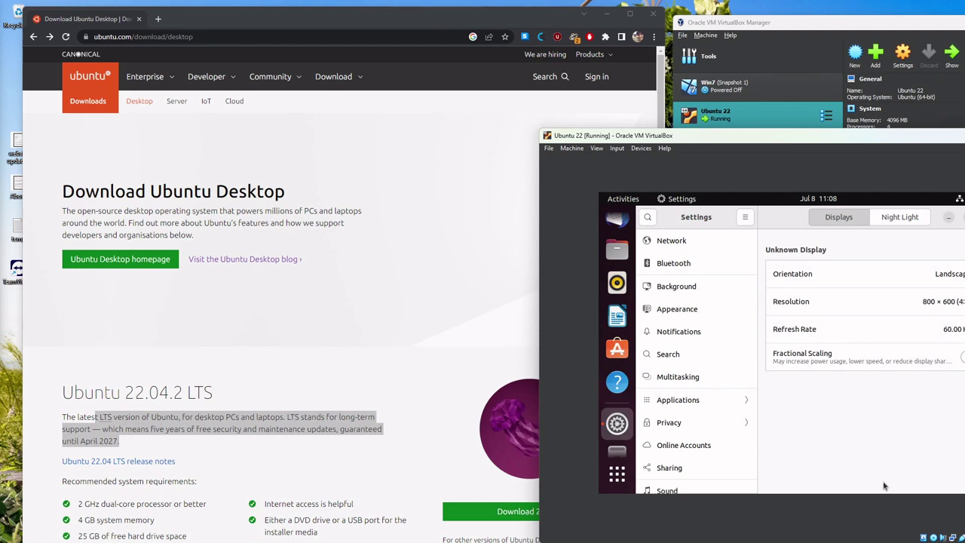
click(951, 302)
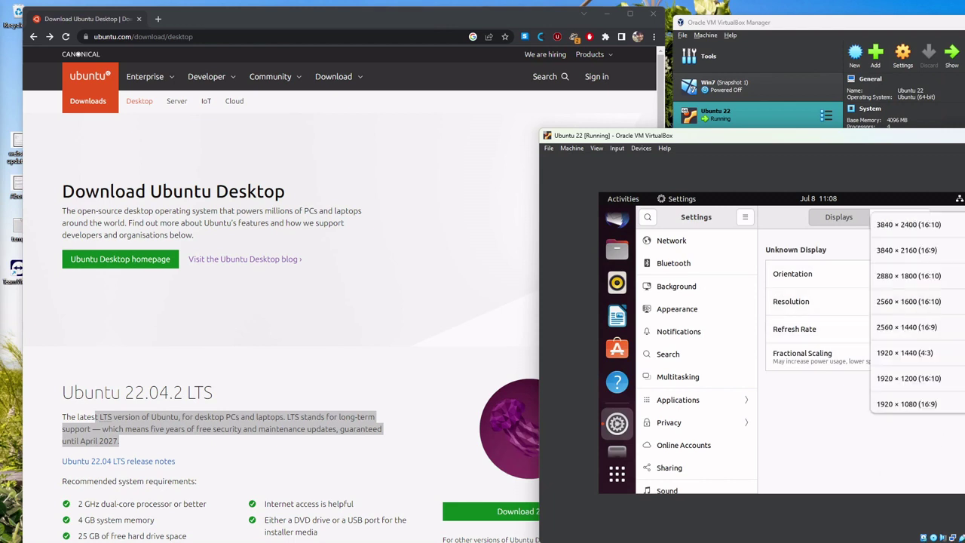
scroll(921, 299, down, 2)
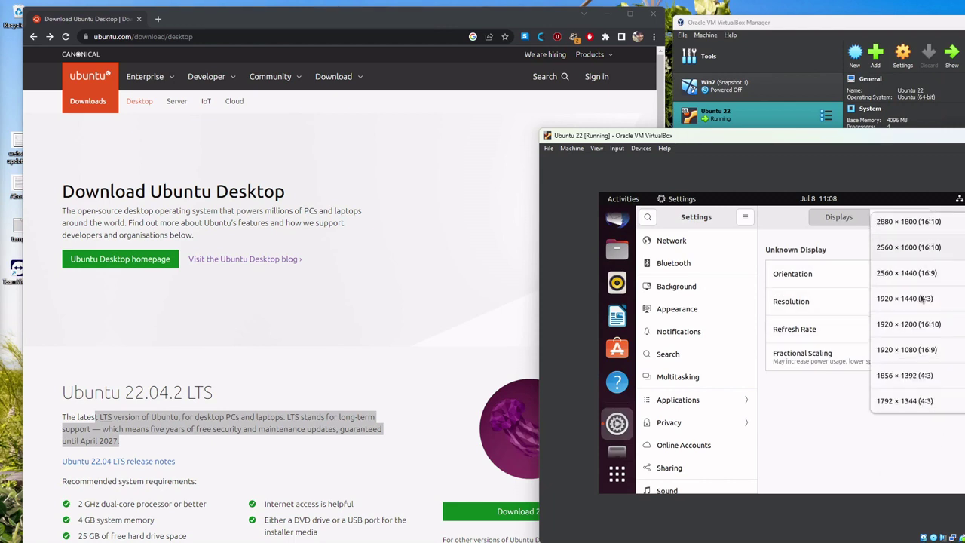
scroll(912, 301, up, 2)
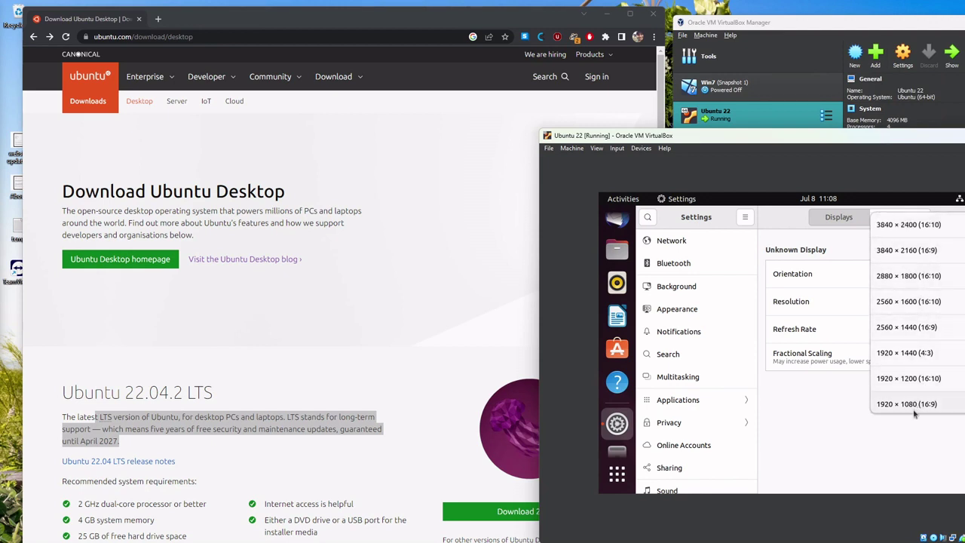
click(913, 380)
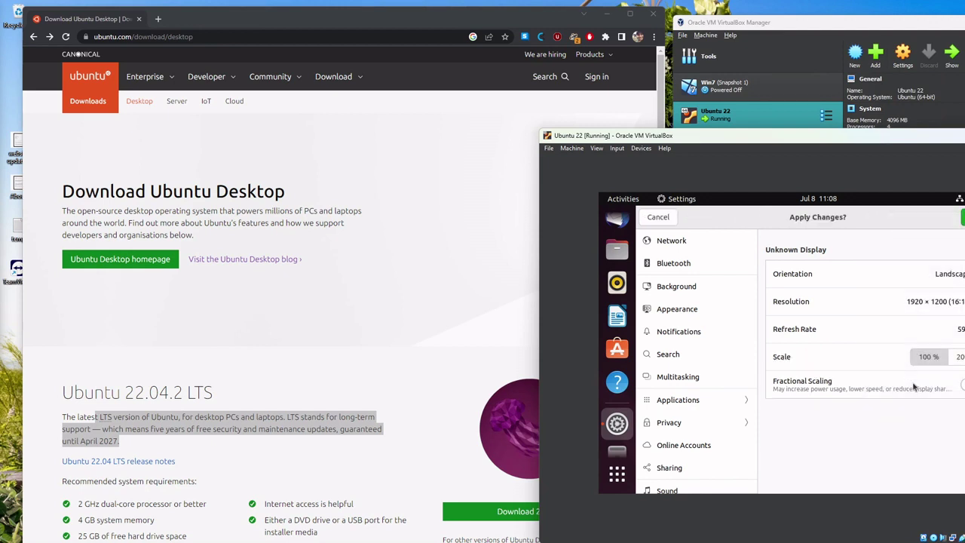
click(963, 217)
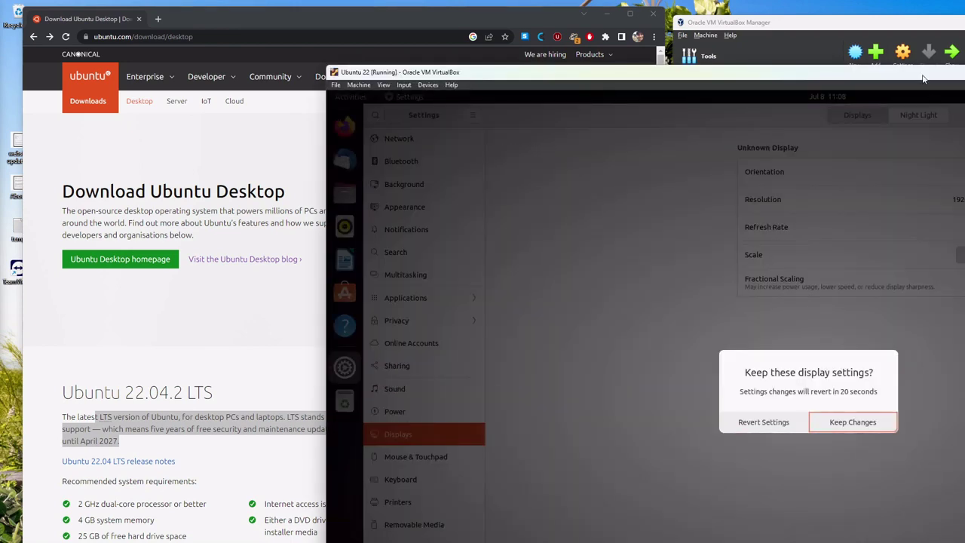
drag(924, 74, 771, 29)
click(692, 375)
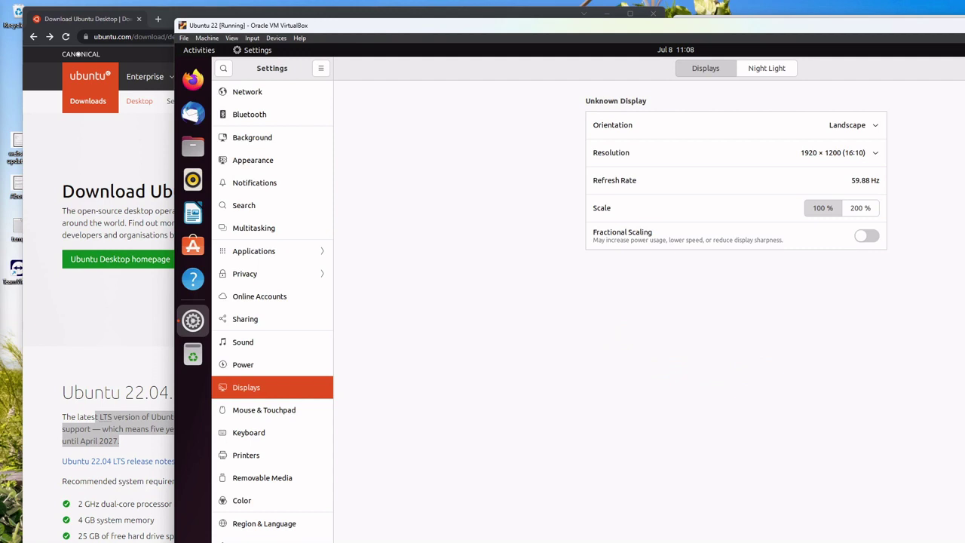
key(alt+F4)
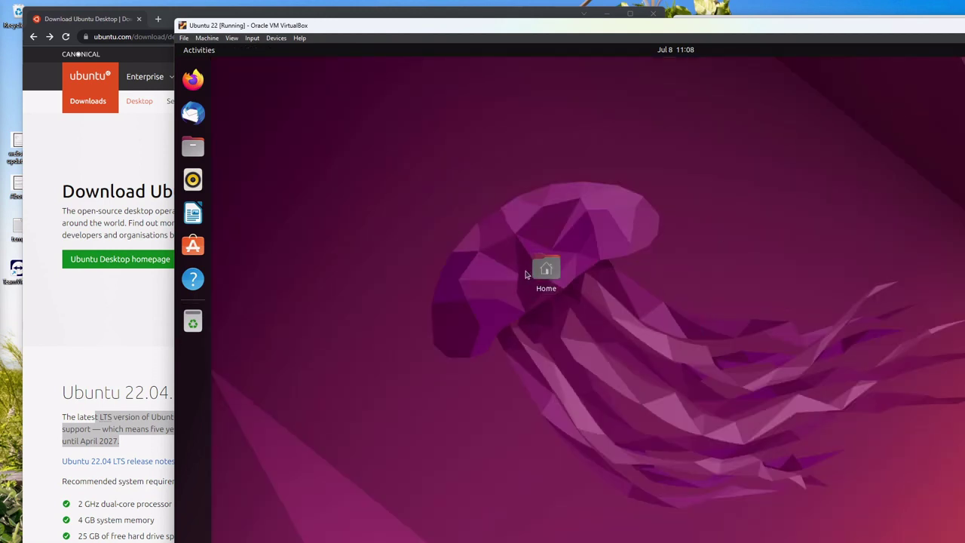
Try to move the Home folder icon to the upper-left corner of the Ubuntu desktop
drag(544, 268, 246, 96)
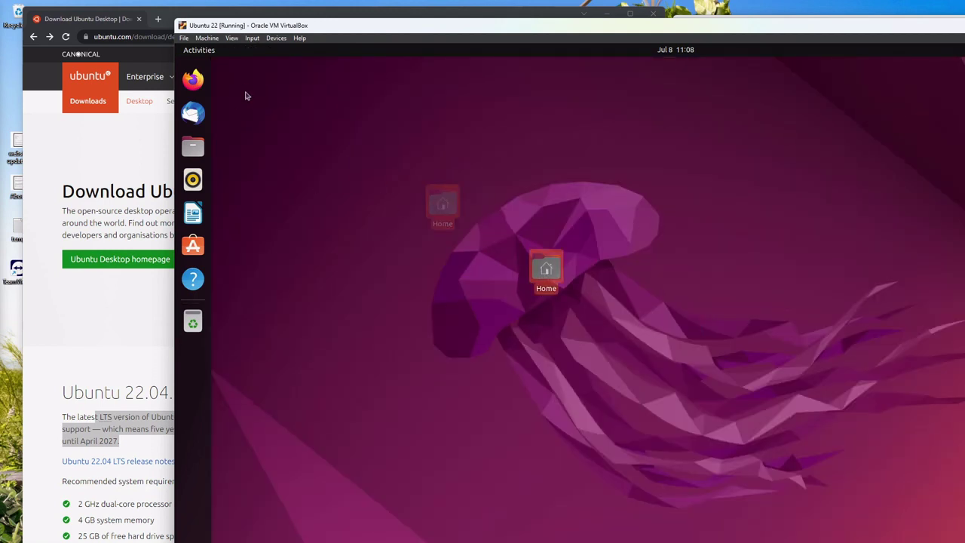
right_click(305, 144)
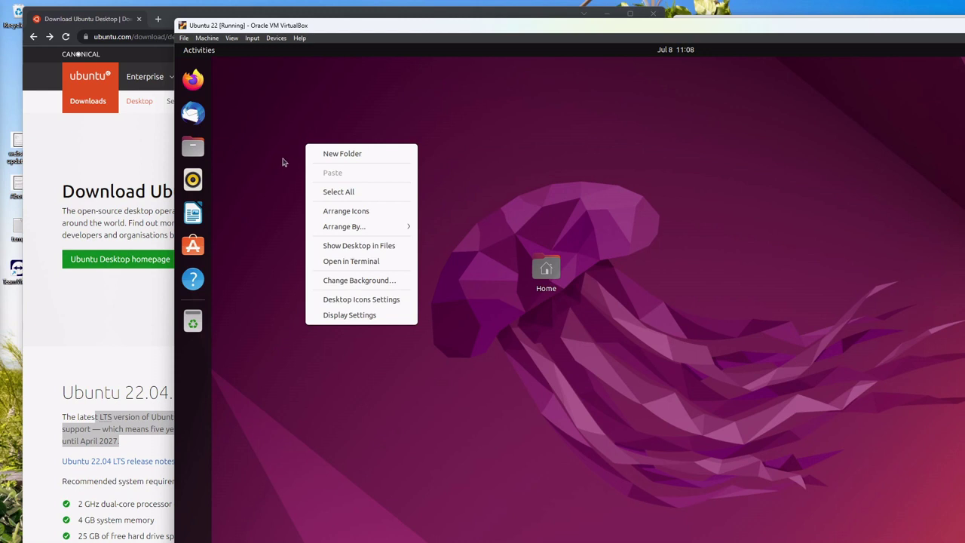
click(284, 163)
Open System Monitor in Ubuntu, widen its window, and examine the CPU, memory, swap and network resources
key(super)
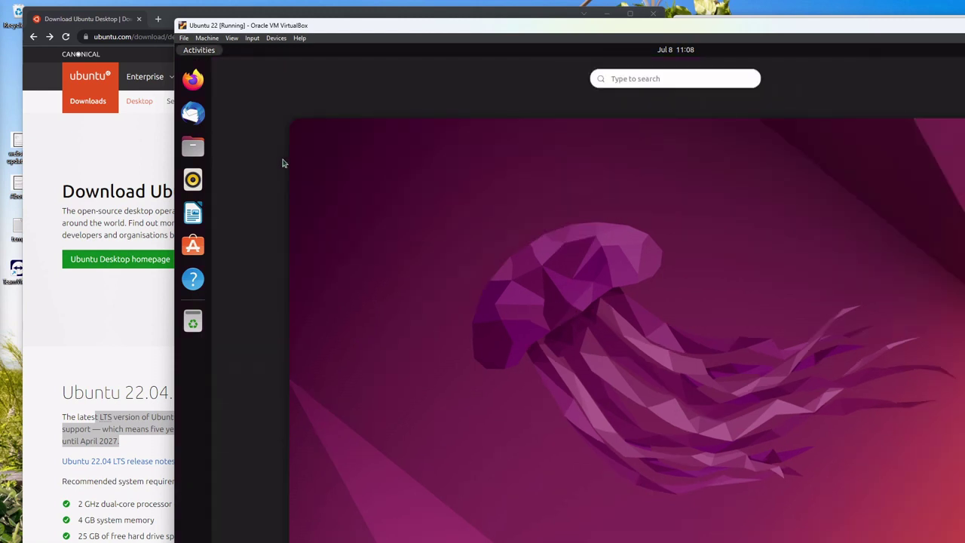
text(systeml)
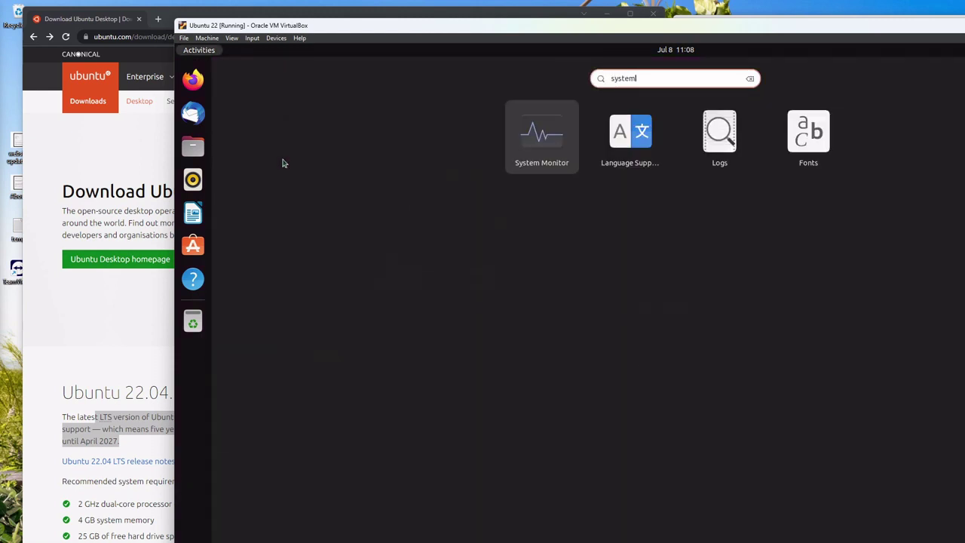
click(528, 143)
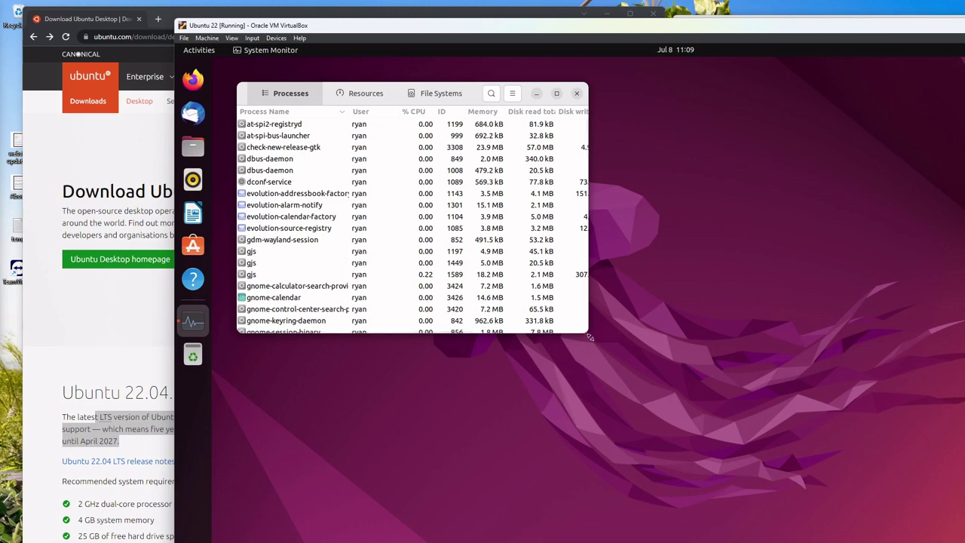
drag(591, 337, 646, 324)
click(435, 101)
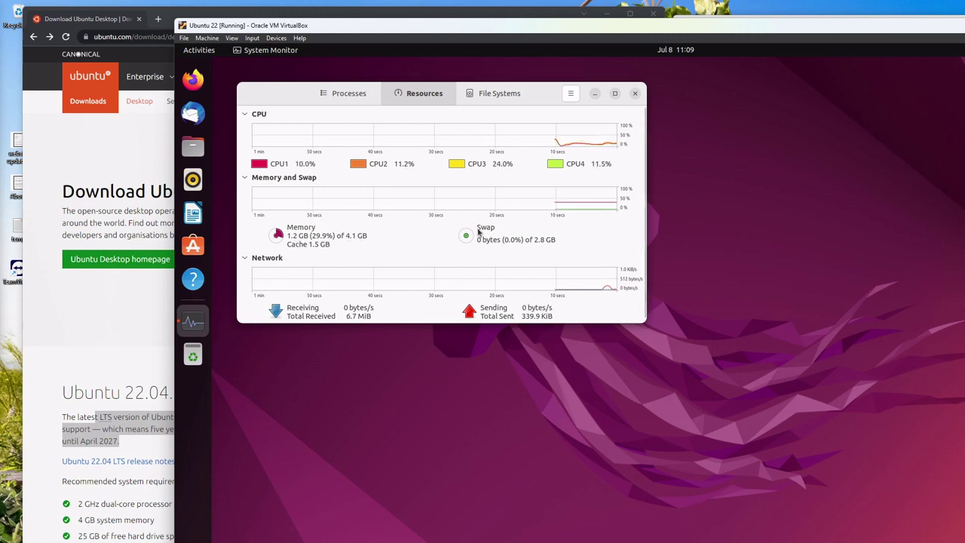
scroll(514, 226, down, 2)
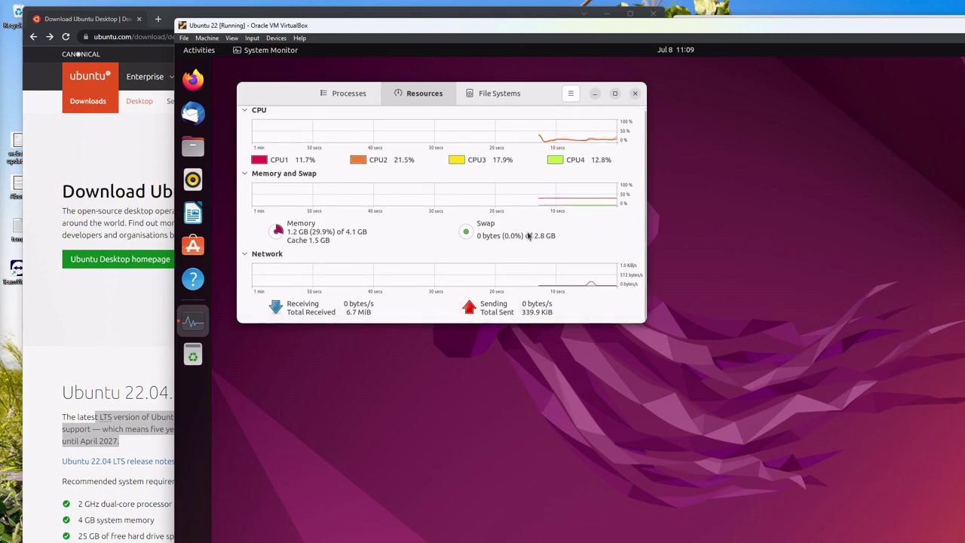
Look through the Home folder in Files, and check disk space in Disk Usage Analyzer with its window placed below the CPU and memory graphs
click(199, 155)
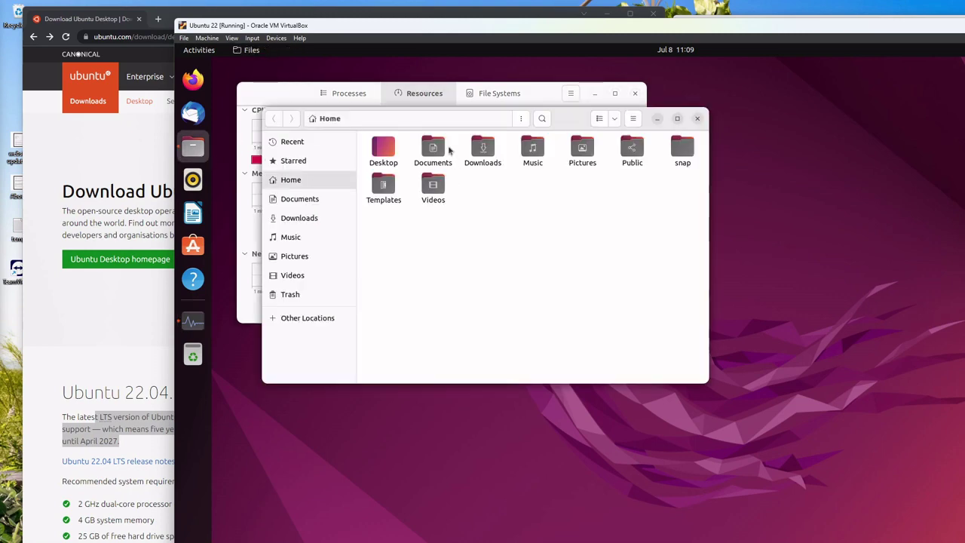
click(696, 119)
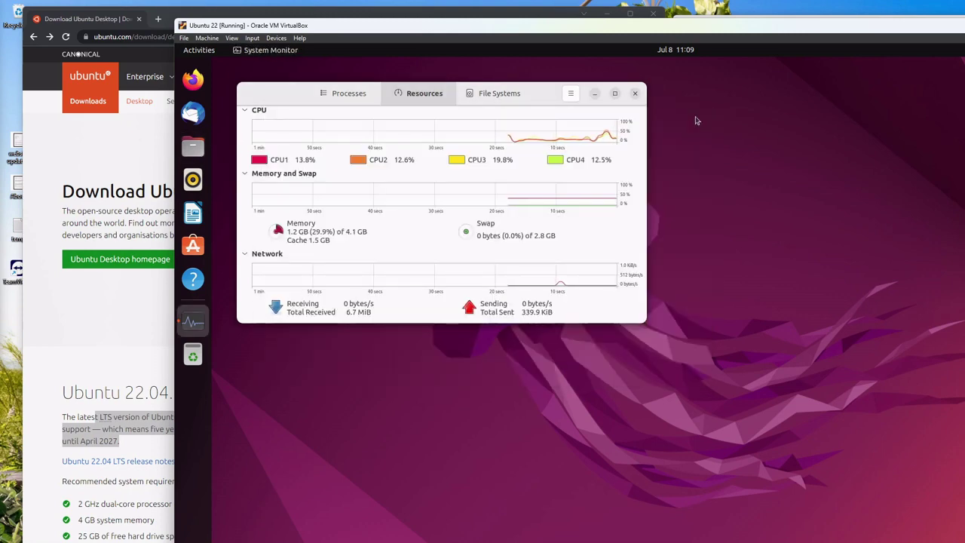
key(super)
text(disk)
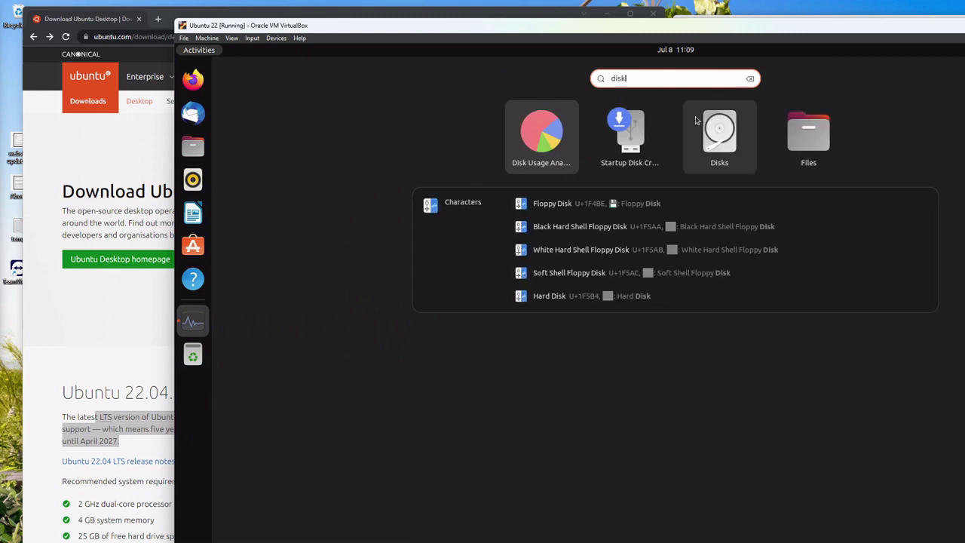
click(567, 136)
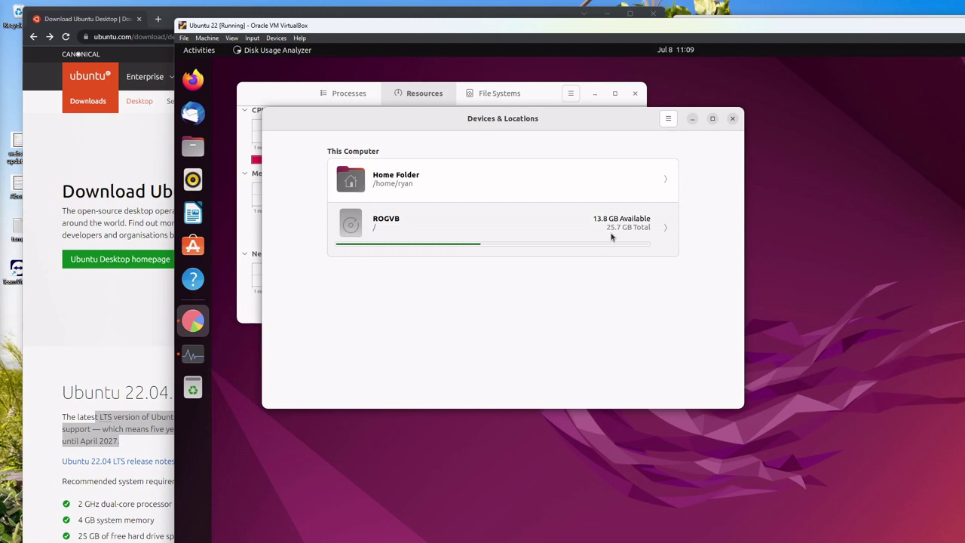
drag(560, 121, 573, 250)
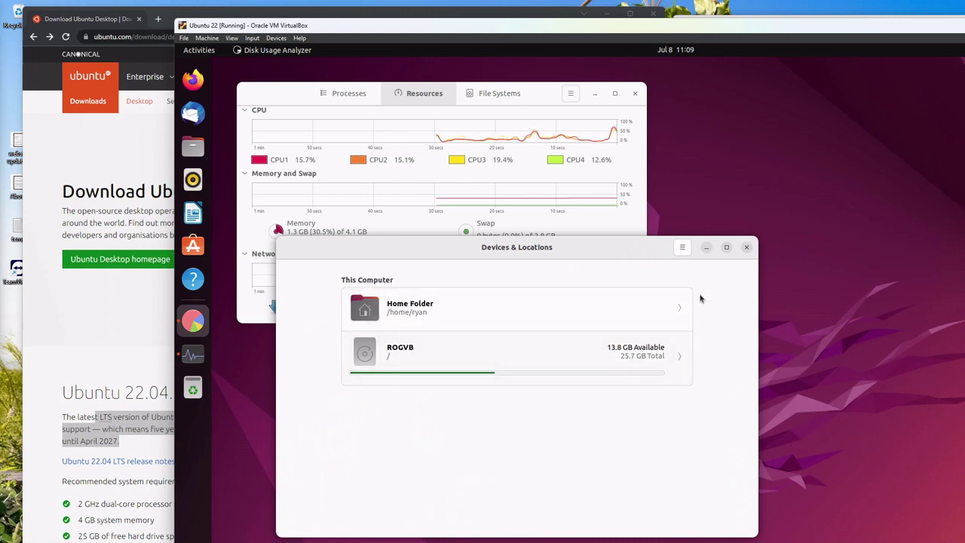